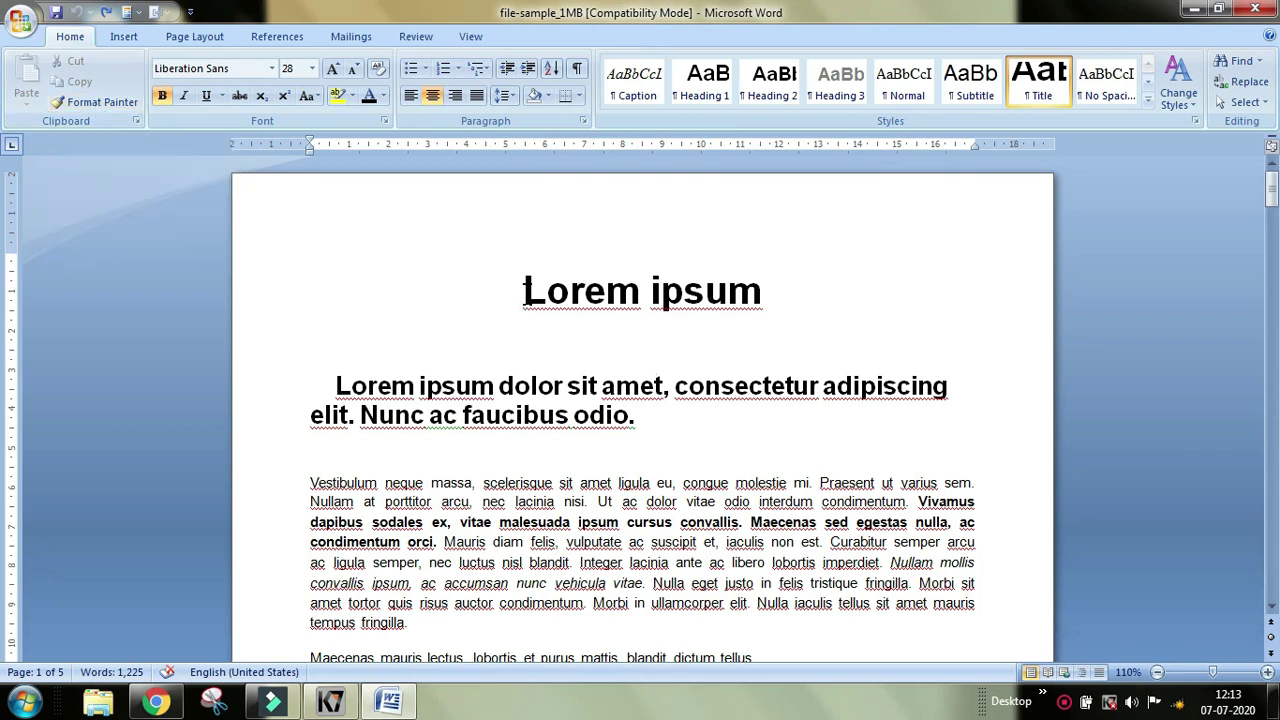
Step: Format the 'Lorem ipsum' title as Neat Chalk, red, italic, size 36
{"action": "left_click_drag", "start_coordinate": [522, 288], "coordinate": [708, 293]}
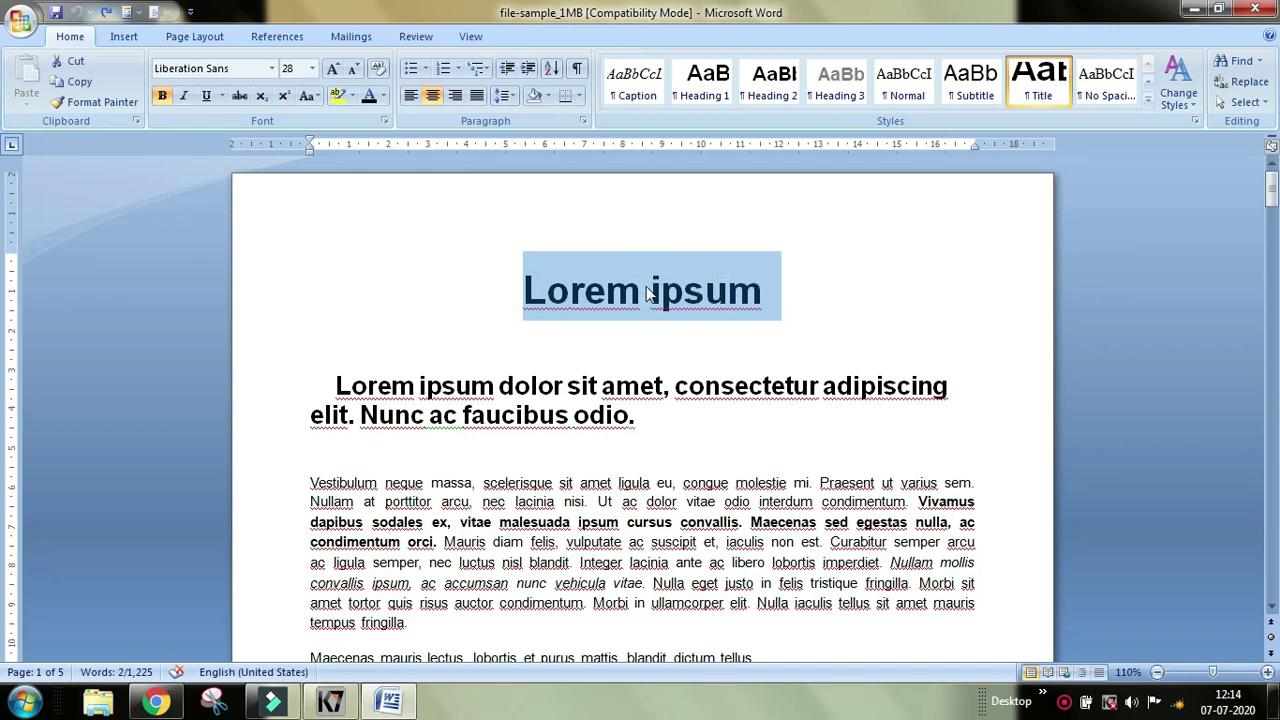
{"action": "left_click", "coordinate": [271, 68]}
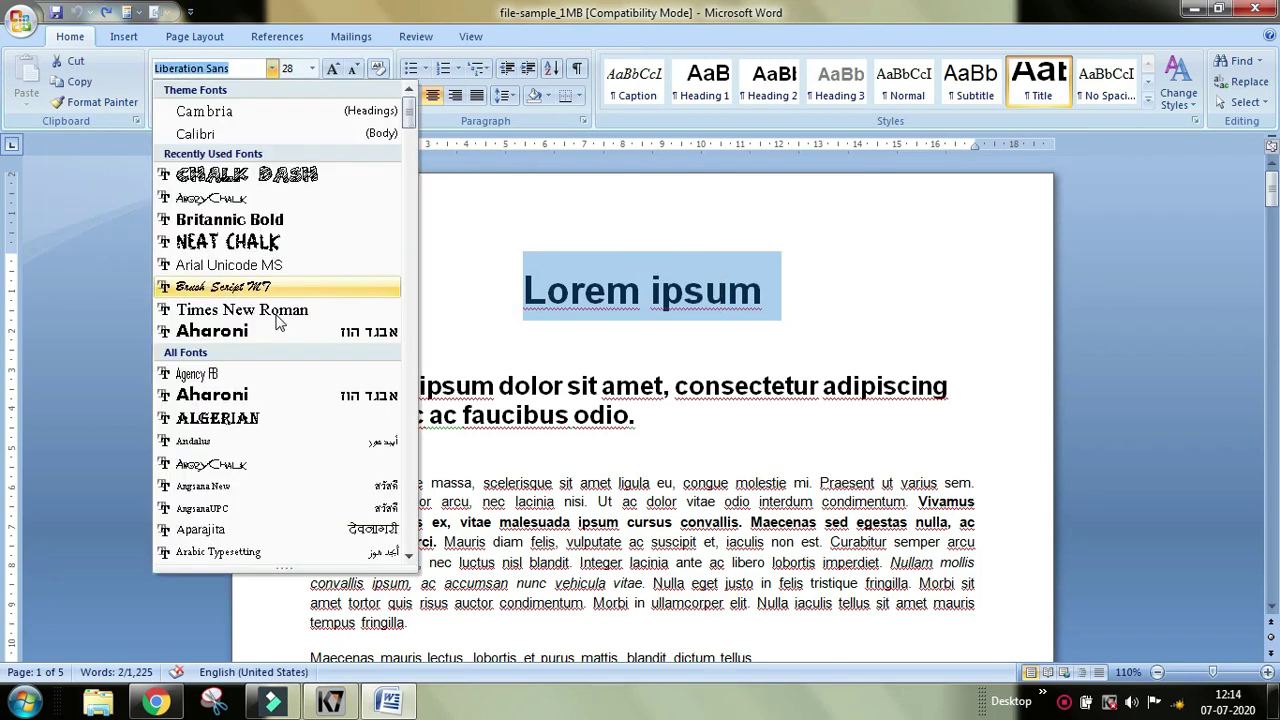
{"action": "left_click", "coordinate": [250, 242]}
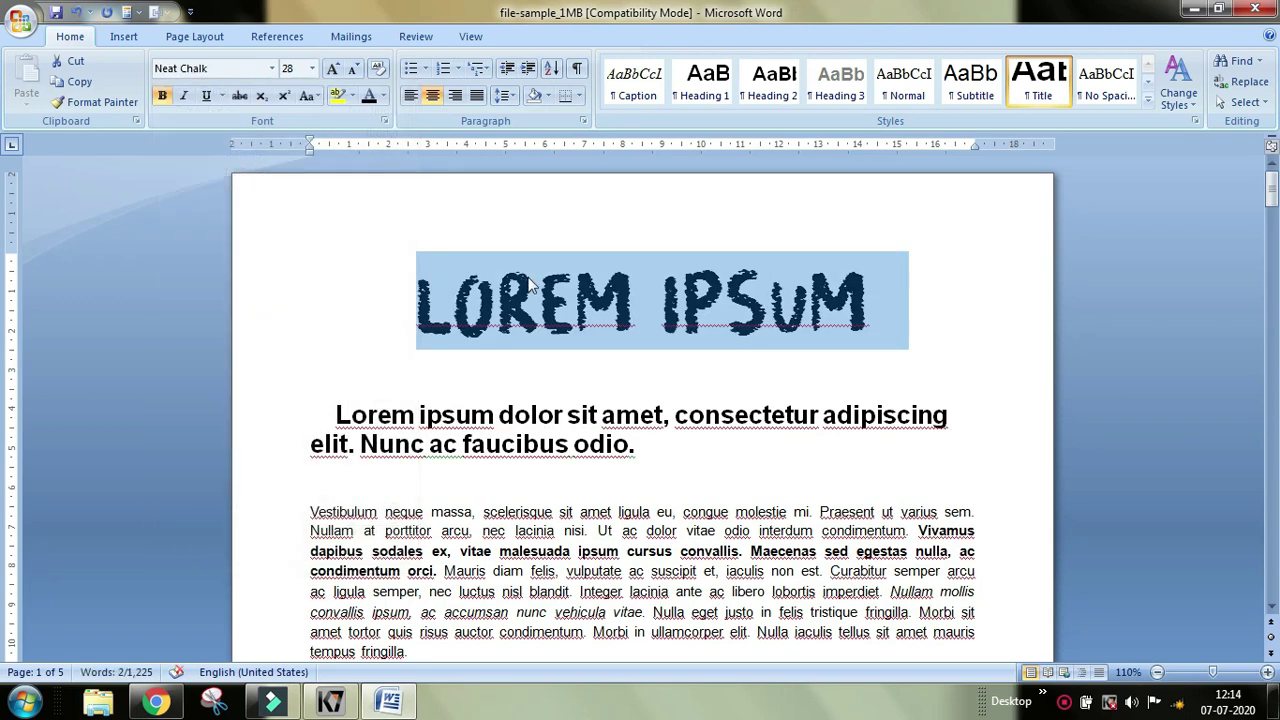
{"action": "left_click", "coordinate": [383, 96]}
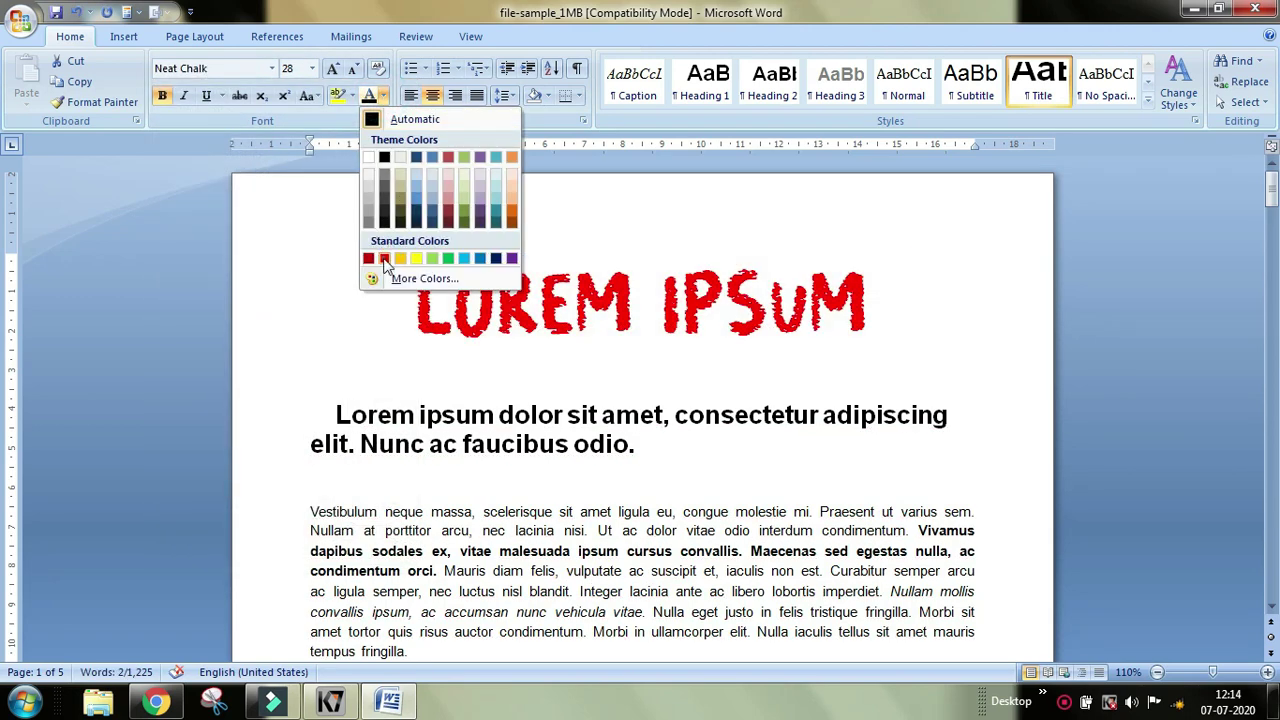
{"action": "left_click", "coordinate": [381, 251]}
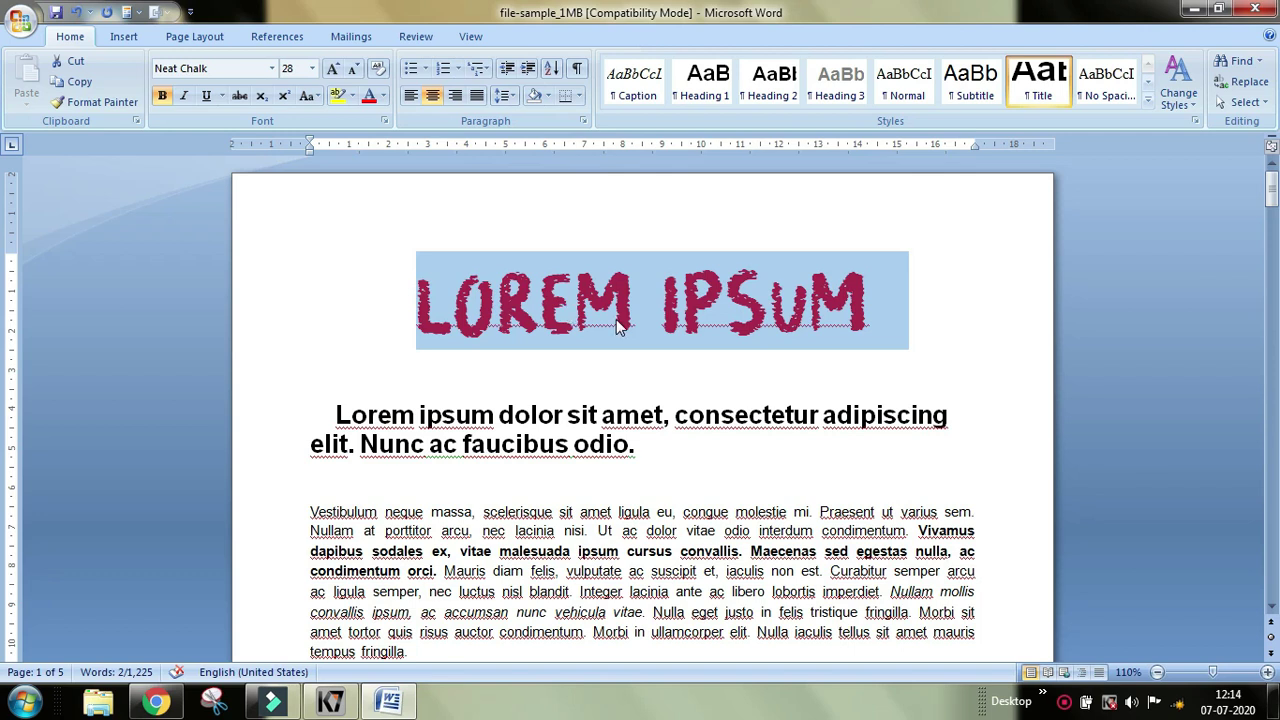
{"action": "left_click", "coordinate": [183, 102]}
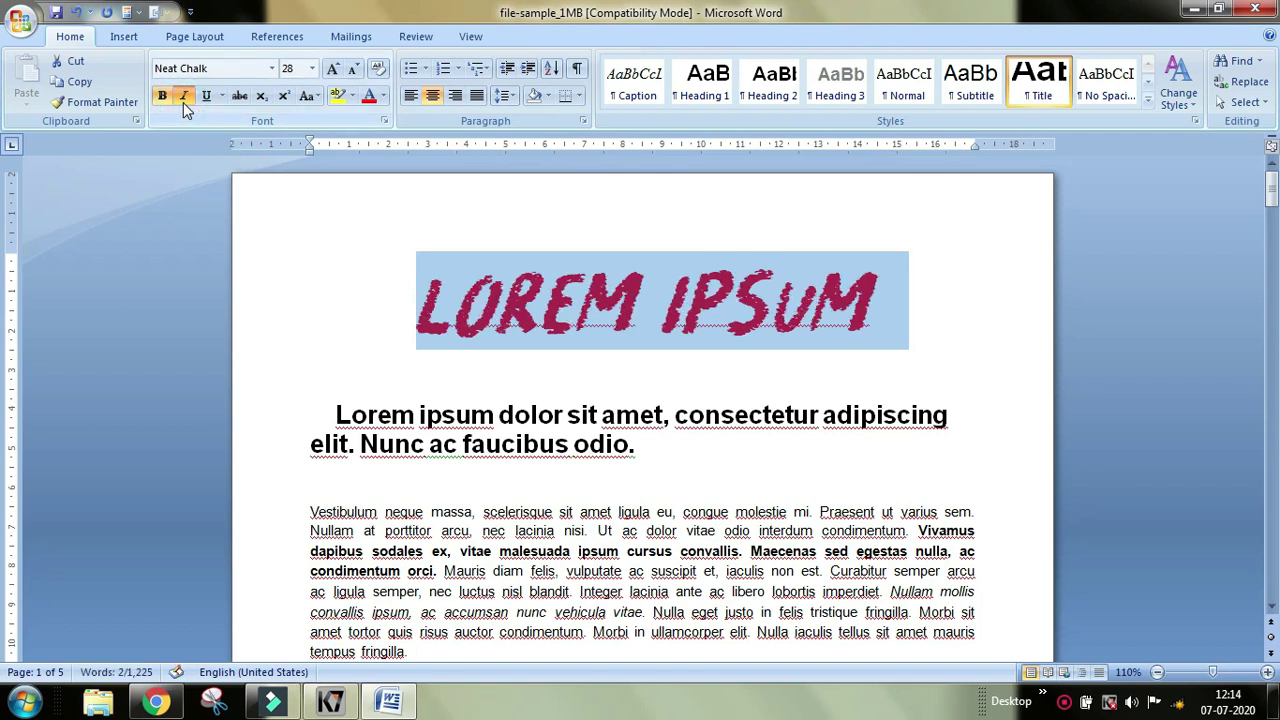
{"action": "left_click", "coordinate": [314, 70]}
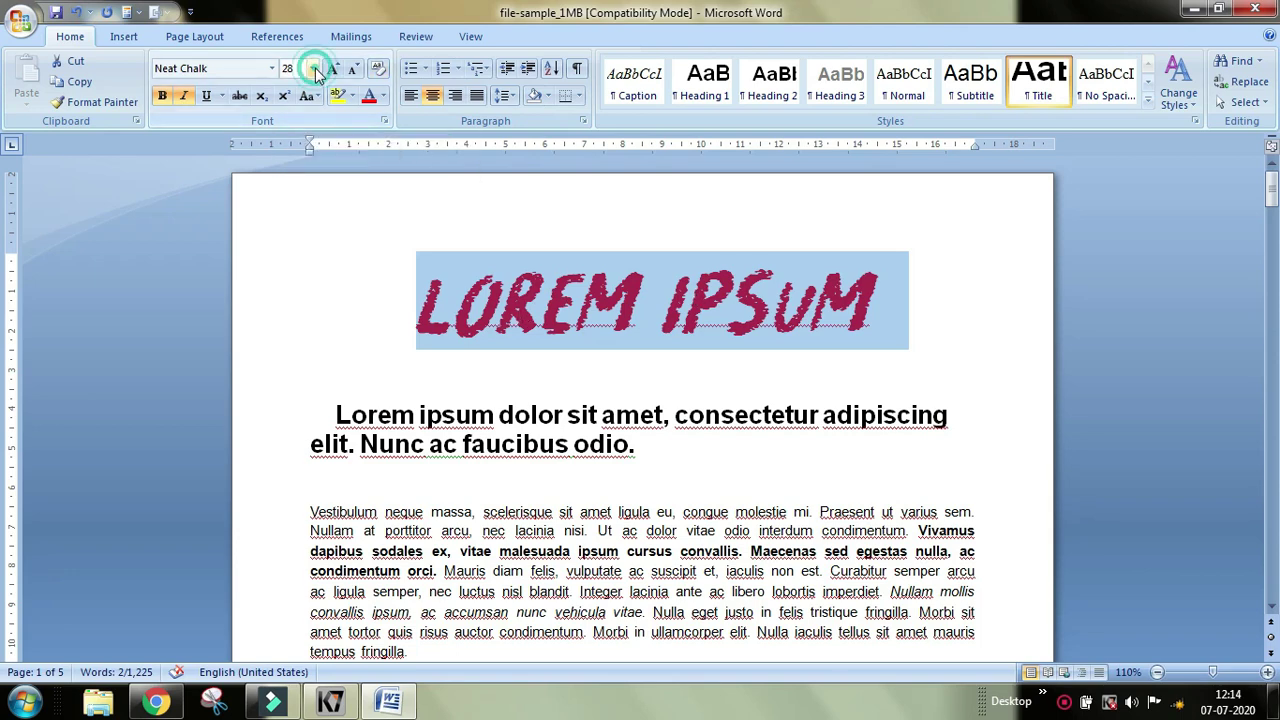
{"action": "left_click", "coordinate": [289, 298]}
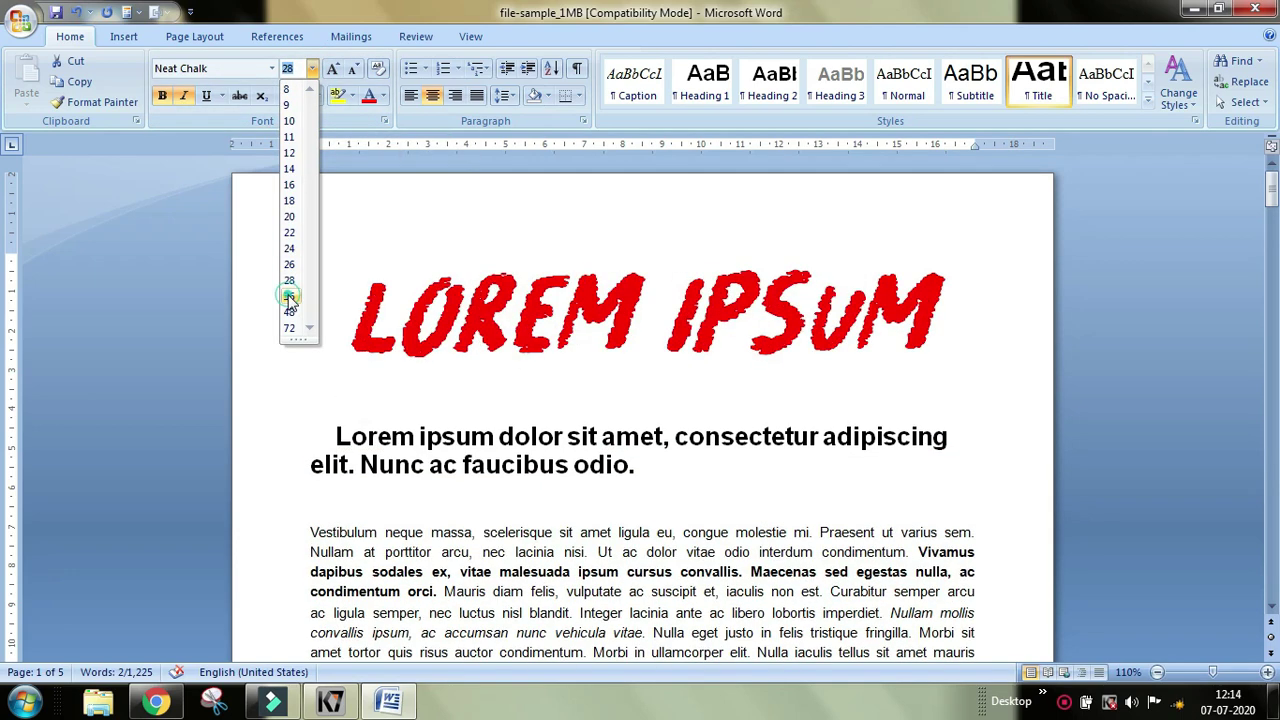
{"action": "left_click", "coordinate": [1000, 395]}
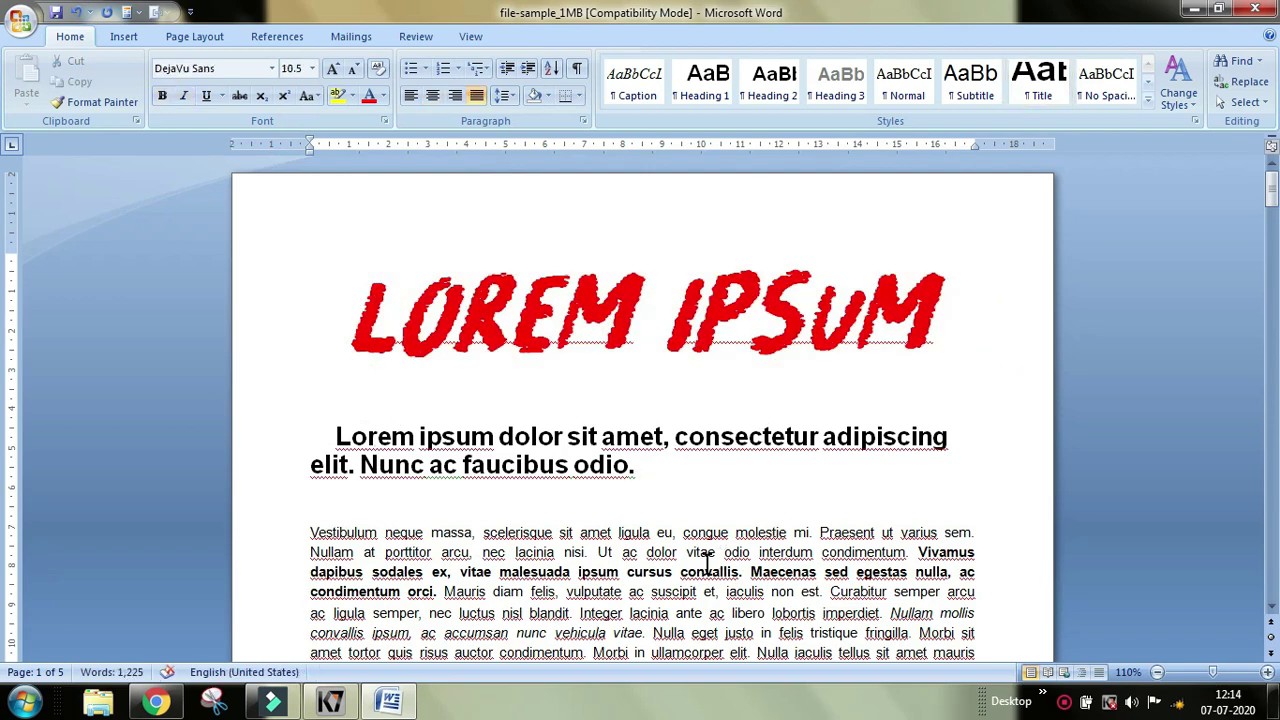
{"action": "scroll", "coordinate": [707, 565], "scroll_direction": "down", "scroll_amount": 6}
{"action": "scroll", "coordinate": [680, 569], "scroll_direction": "down", "scroll_amount": 10}
{"action": "scroll", "coordinate": [644, 356], "scroll_direction": "up", "scroll_amount": 5}
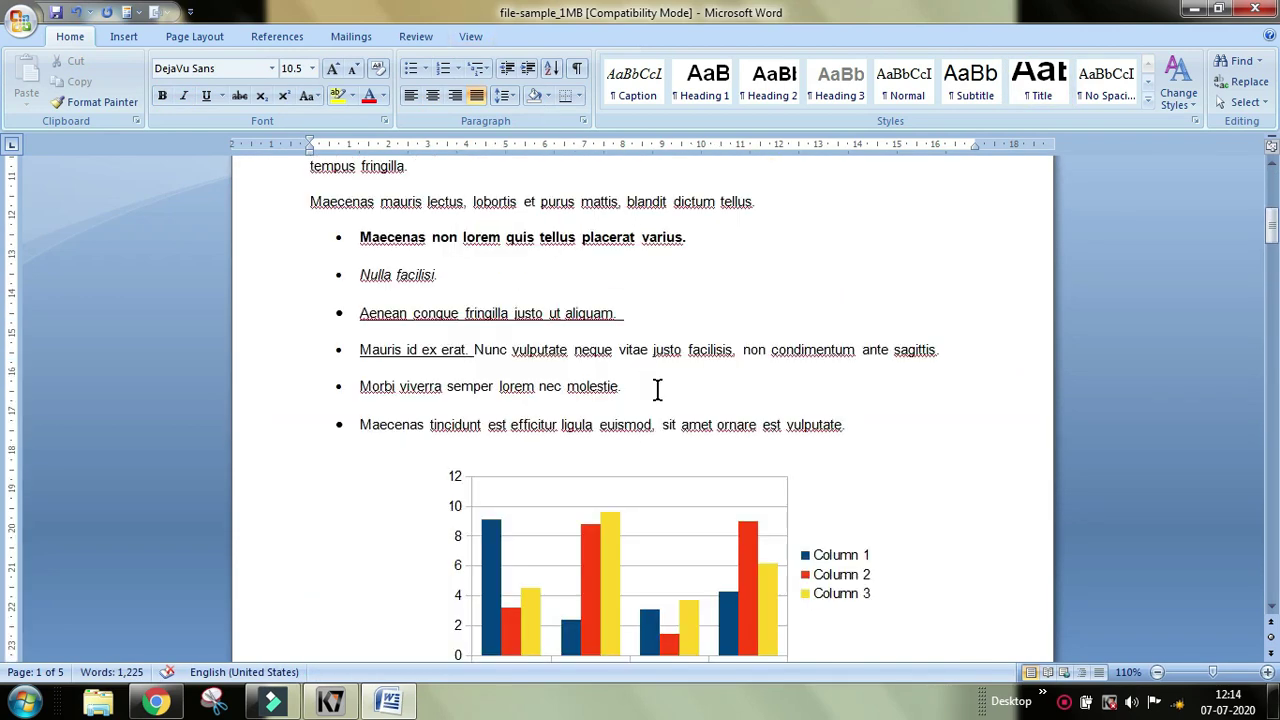
{"action": "scroll", "coordinate": [650, 360], "scroll_direction": "up", "scroll_amount": 10}
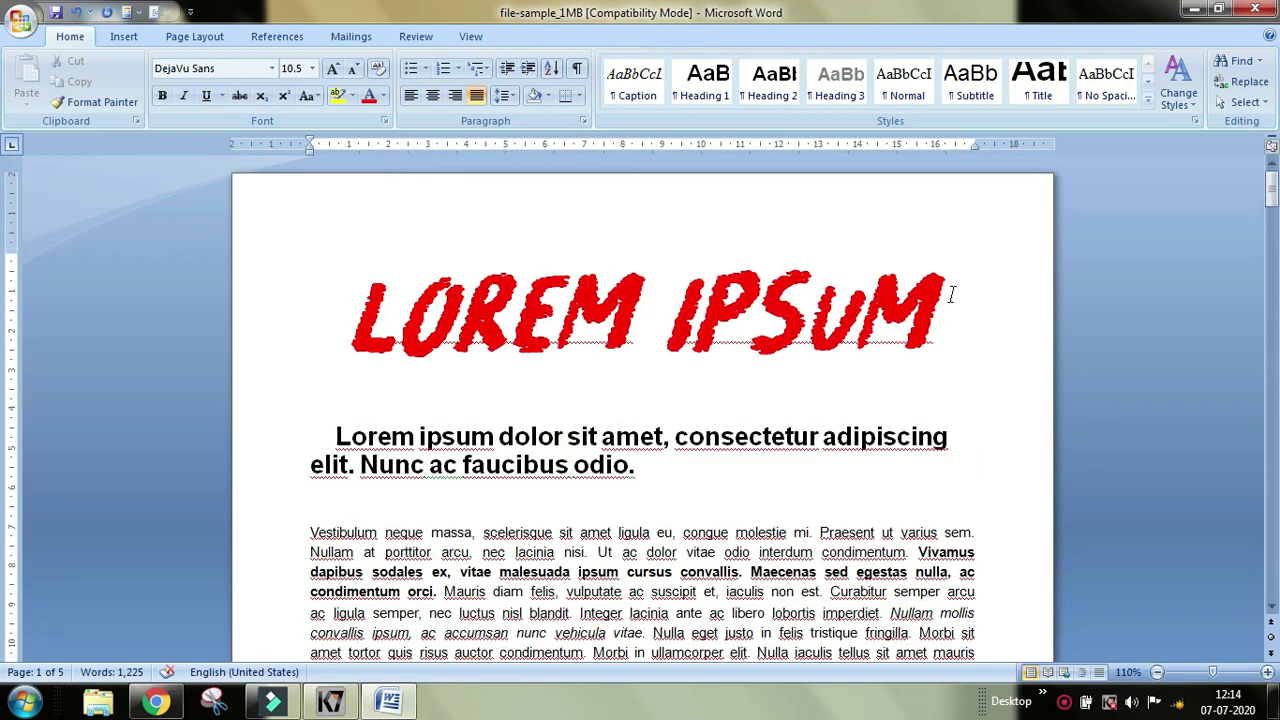
{"action": "scroll", "coordinate": [590, 530], "scroll_direction": "down", "scroll_amount": 10}
{"action": "scroll", "coordinate": [588, 560], "scroll_direction": "down", "scroll_amount": 5}
{"action": "scroll", "coordinate": [591, 554], "scroll_direction": "down", "scroll_amount": 5}
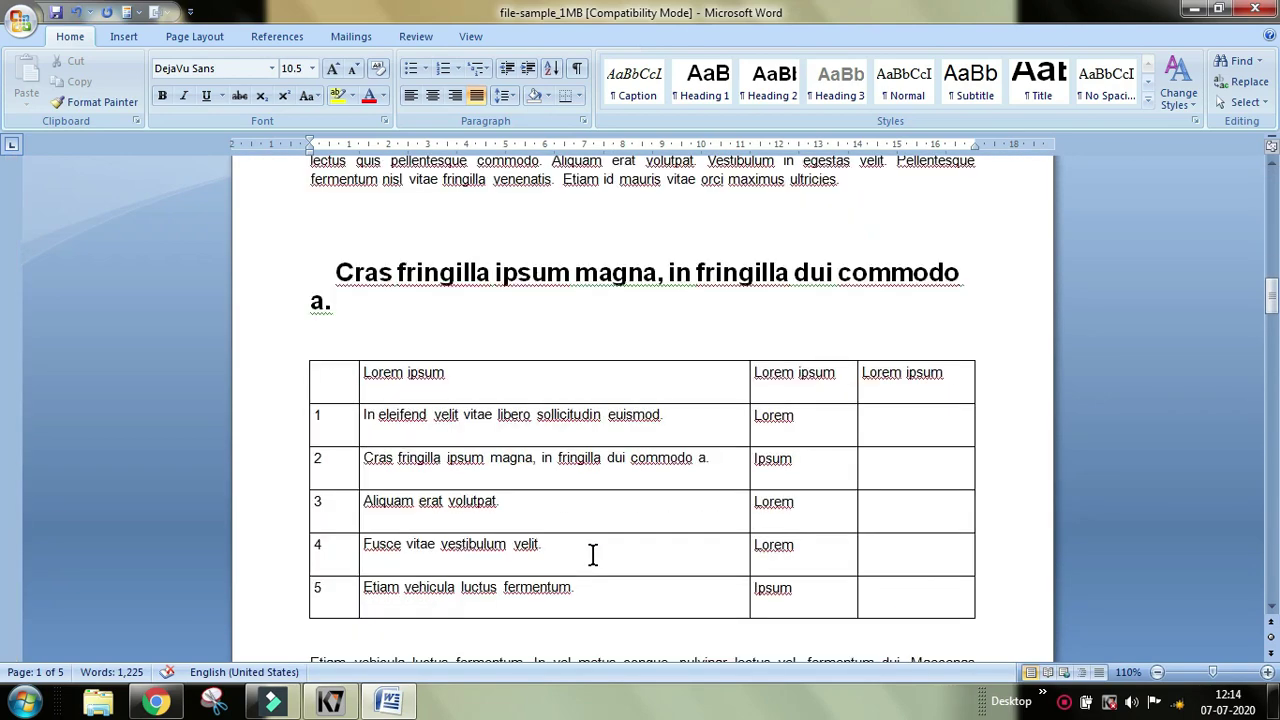
{"action": "scroll", "coordinate": [592, 555], "scroll_direction": "down", "scroll_amount": 5}
{"action": "scroll", "coordinate": [592, 555], "scroll_direction": "down", "scroll_amount": 6}
{"action": "scroll", "coordinate": [592, 555], "scroll_direction": "down", "scroll_amount": 4}
{"action": "scroll", "coordinate": [476, 419], "scroll_direction": "up", "scroll_amount": 4}
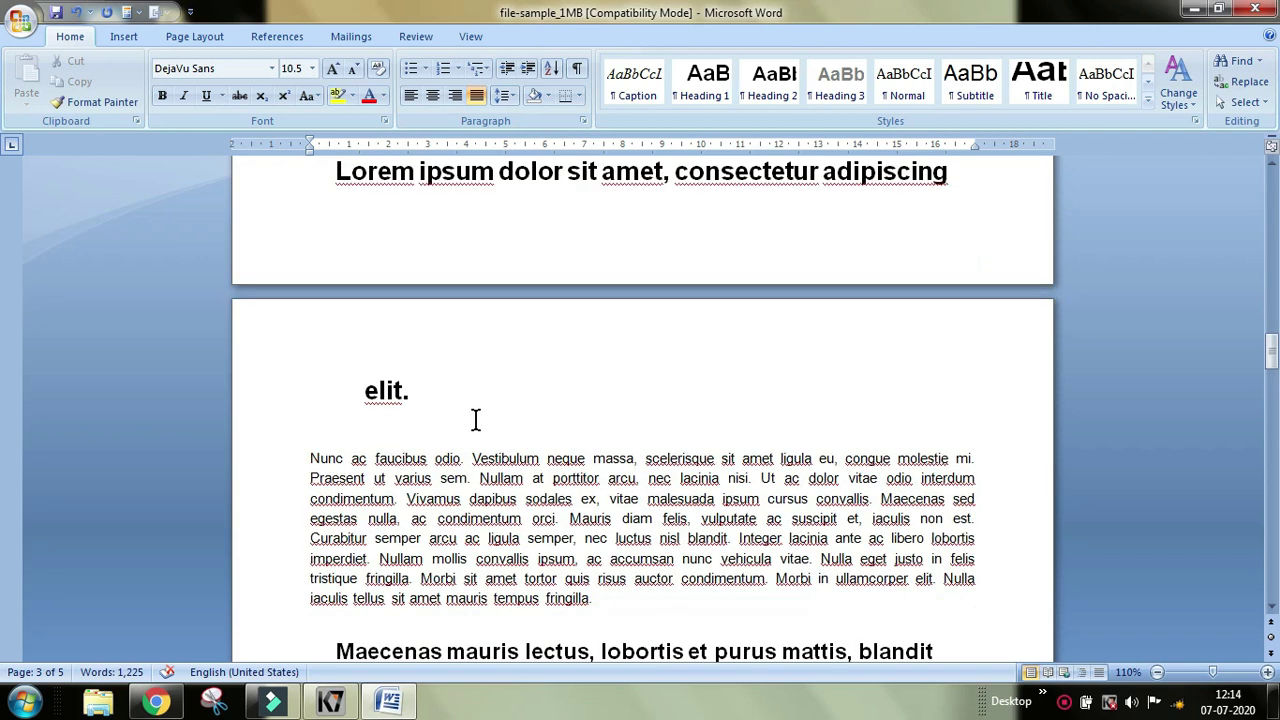
{"action": "left_click_drag", "start_coordinate": [360, 390], "coordinate": [420, 383]}
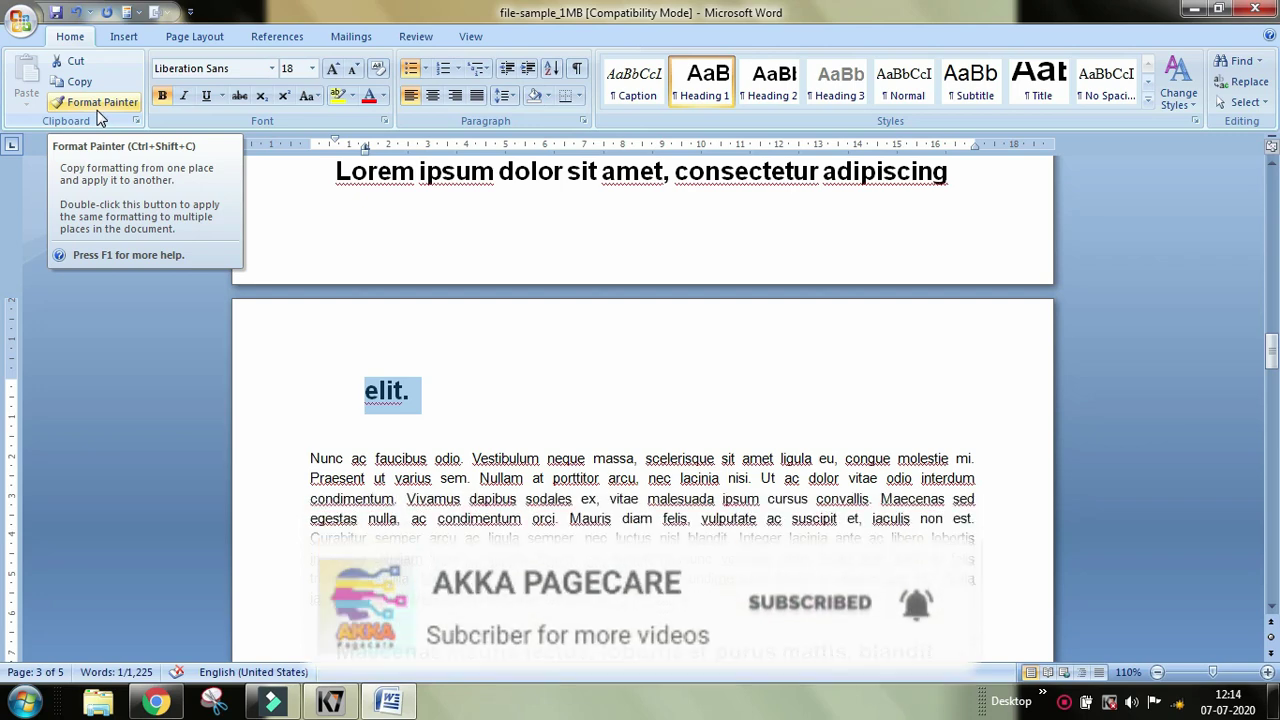
{"action": "left_click", "coordinate": [99, 113]}
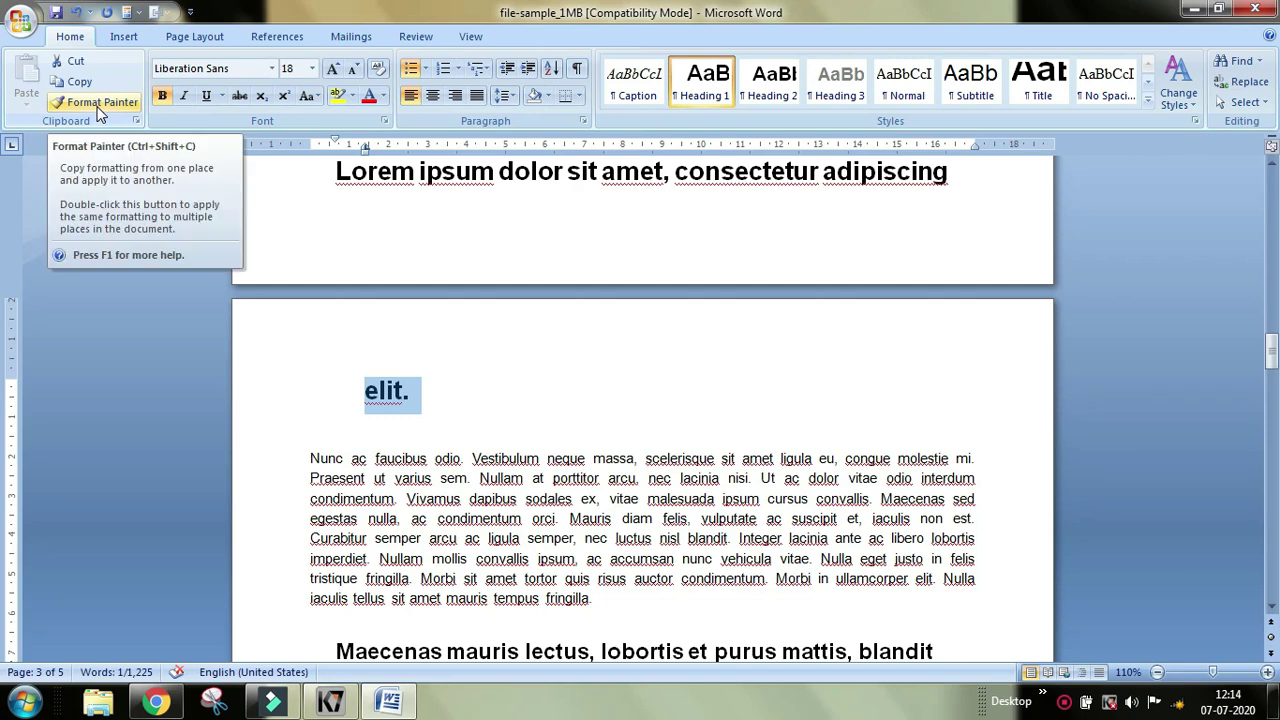
{"action": "scroll", "coordinate": [600, 390], "scroll_direction": "up", "scroll_amount": 5}
{"action": "scroll", "coordinate": [617, 380], "scroll_direction": "up", "scroll_amount": 5}
{"action": "scroll", "coordinate": [617, 380], "scroll_direction": "up", "scroll_amount": 5}
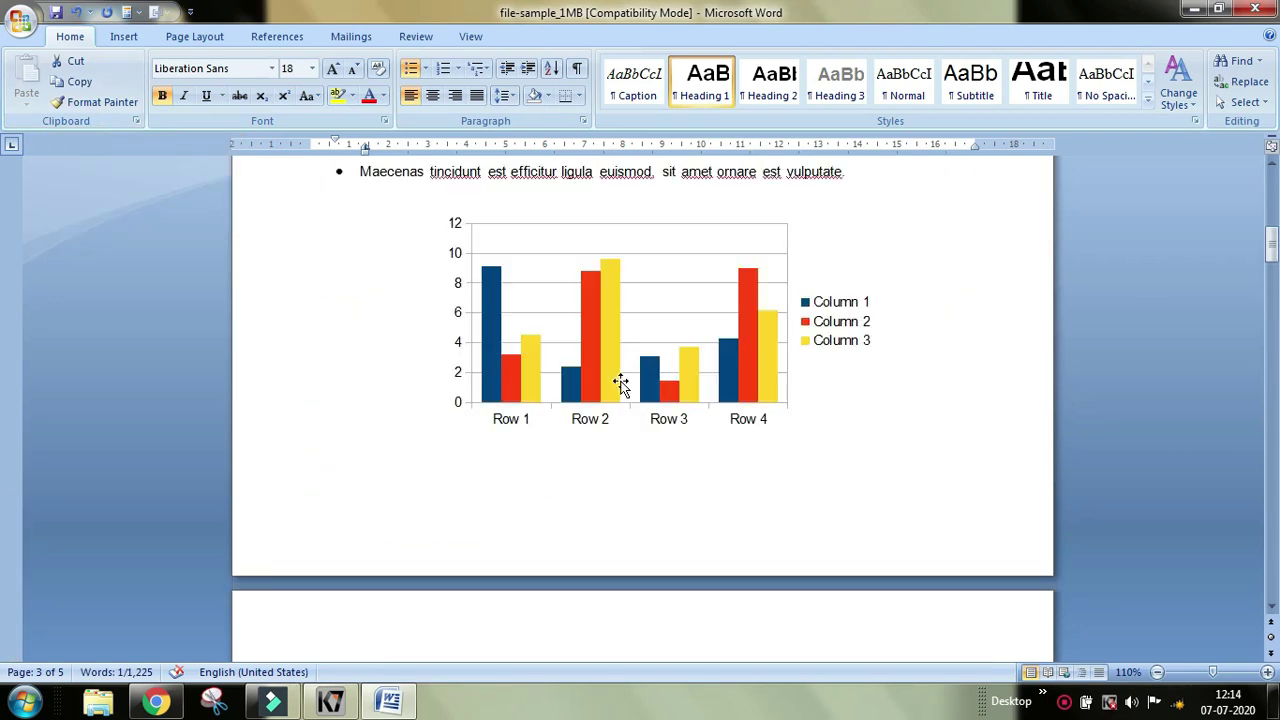
{"action": "scroll", "coordinate": [620, 380], "scroll_direction": "up", "scroll_amount": 5}
Step: Use Format Painter to copy the red title's formatting onto the 'elit.' heading
{"action": "left_click", "coordinate": [429, 220]}
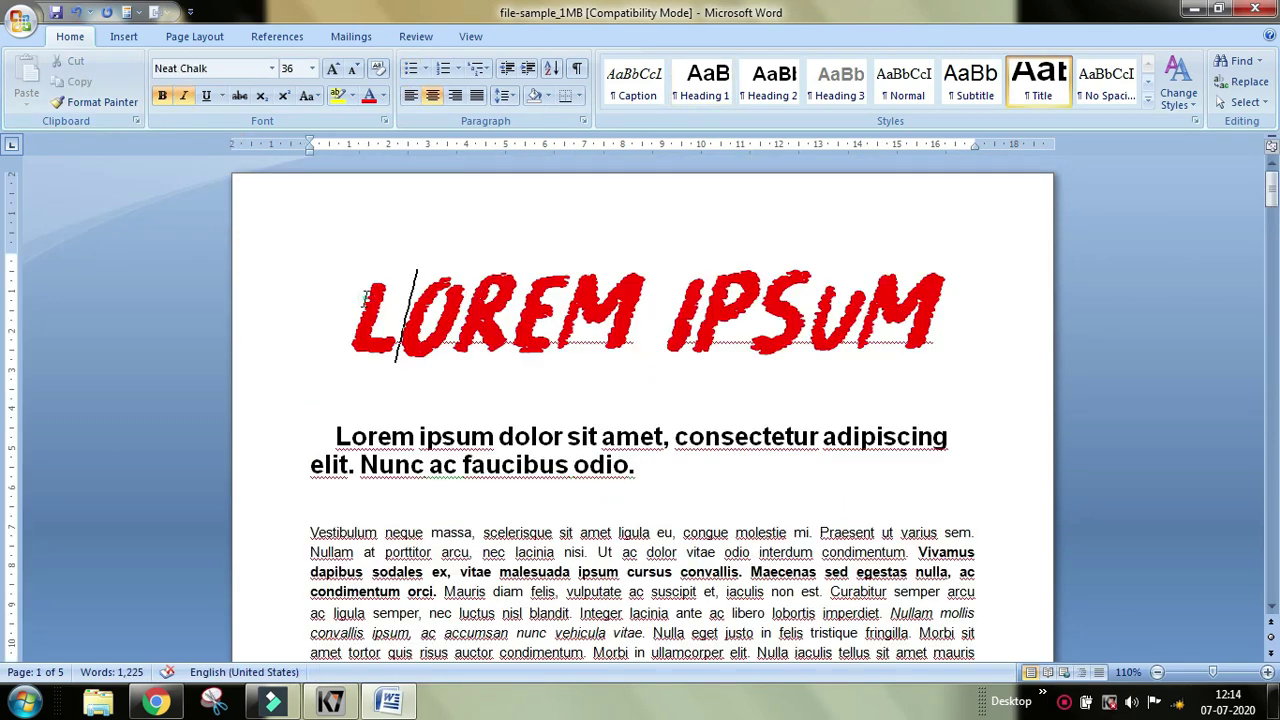
{"action": "left_click_drag", "start_coordinate": [355, 310], "coordinate": [829, 313]}
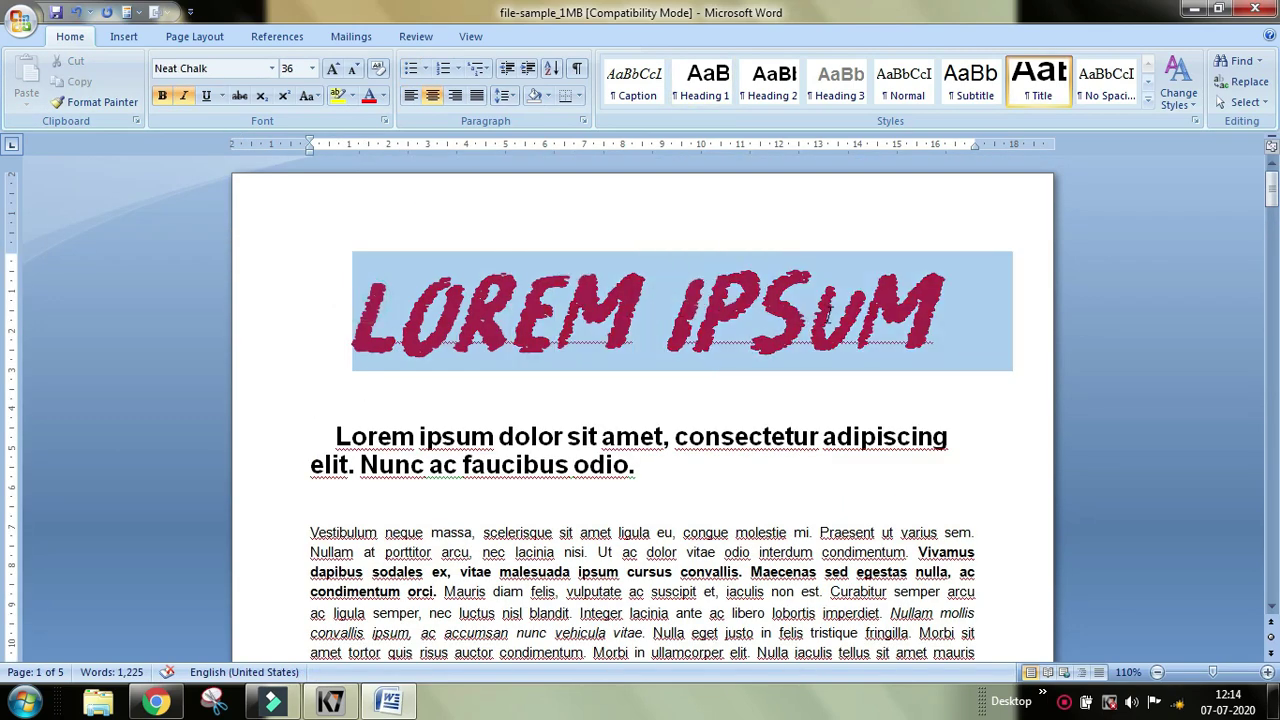
{"action": "left_click", "coordinate": [90, 106]}
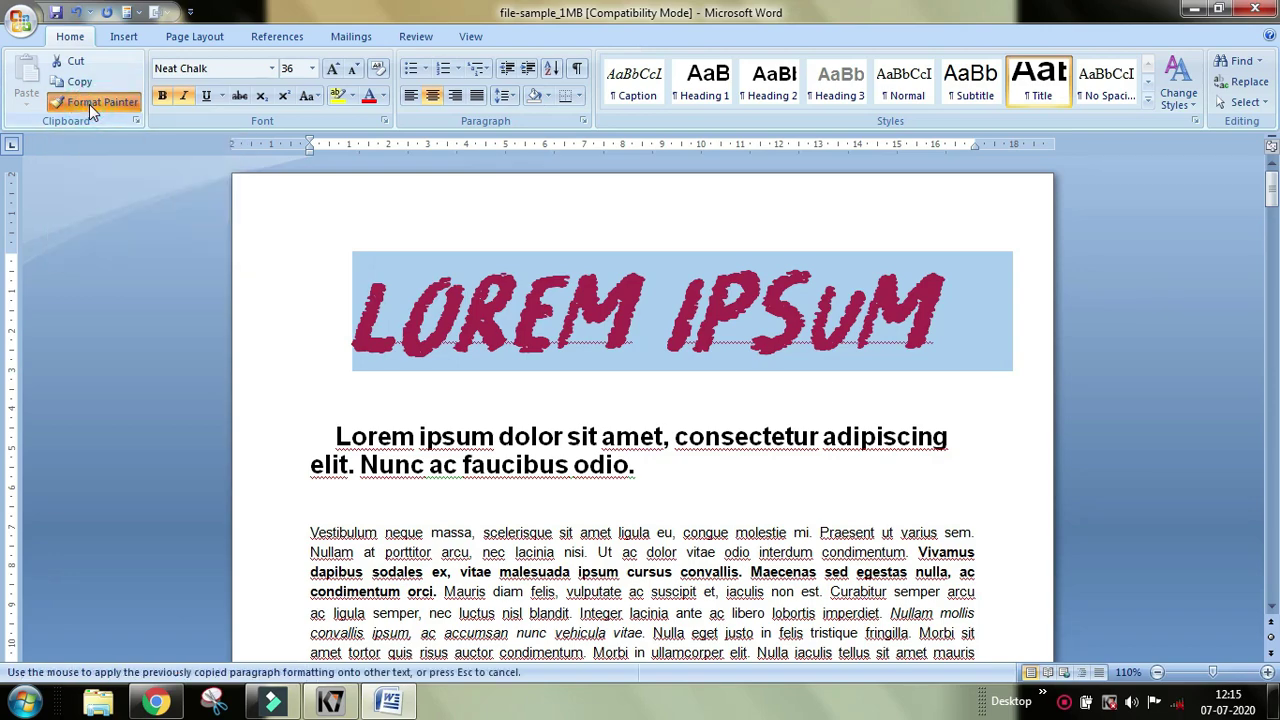
{"action": "scroll", "coordinate": [403, 434], "scroll_direction": "down", "scroll_amount": 5}
{"action": "scroll", "coordinate": [403, 434], "scroll_direction": "down", "scroll_amount": 5}
{"action": "scroll", "coordinate": [405, 440], "scroll_direction": "down", "scroll_amount": 5}
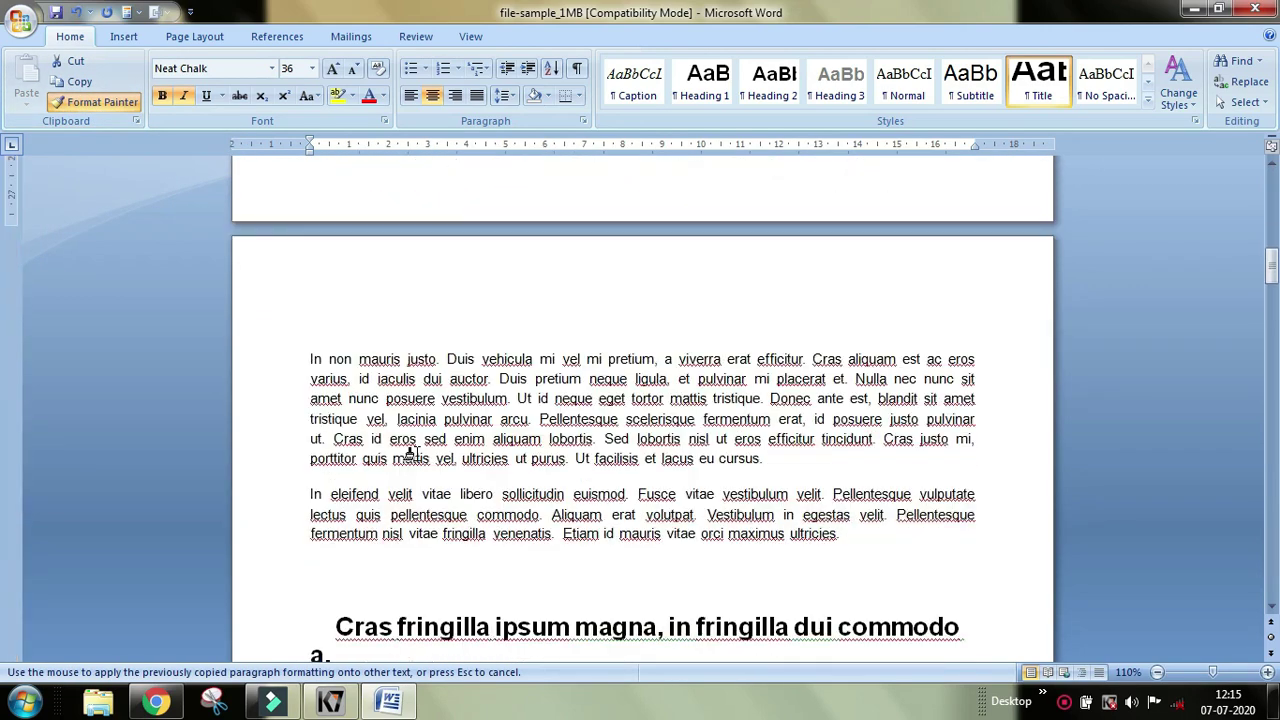
{"action": "scroll", "coordinate": [408, 452], "scroll_direction": "down", "scroll_amount": 3}
{"action": "scroll", "coordinate": [410, 452], "scroll_direction": "down", "scroll_amount": 5}
{"action": "scroll", "coordinate": [412, 452], "scroll_direction": "down", "scroll_amount": 5}
{"action": "scroll", "coordinate": [417, 452], "scroll_direction": "down", "scroll_amount": 5}
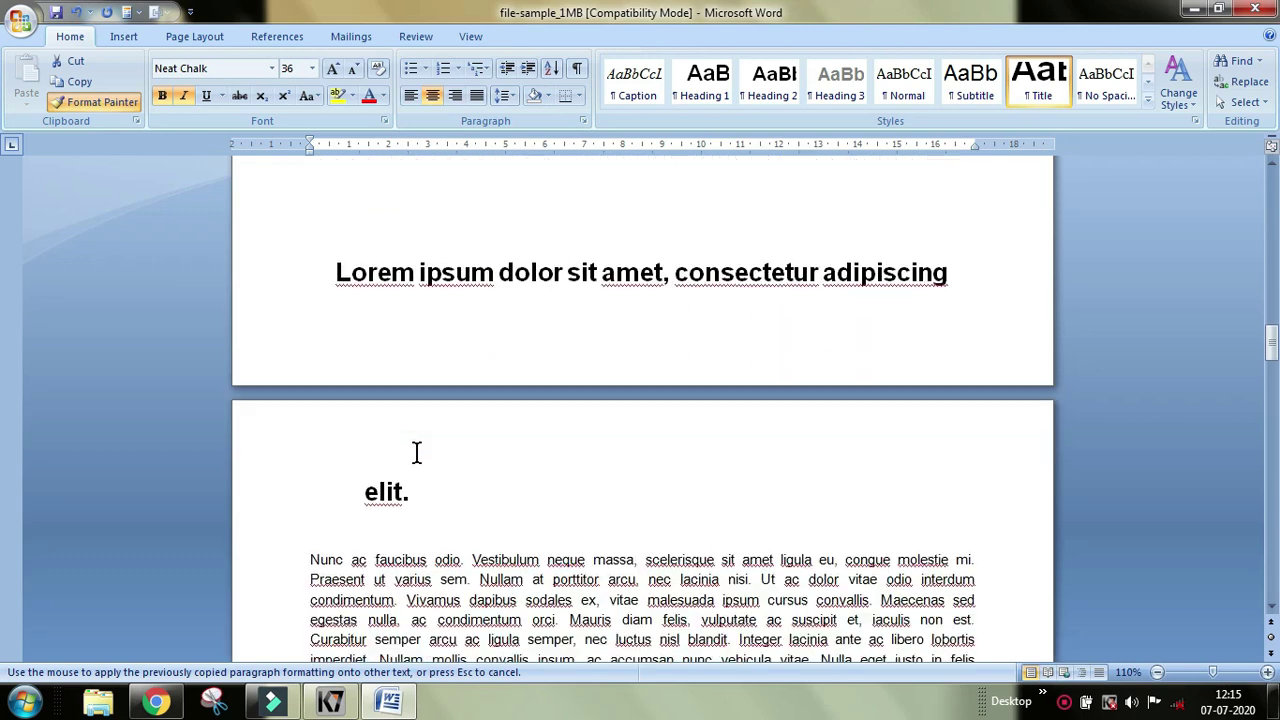
{"action": "scroll", "coordinate": [417, 453], "scroll_direction": "down", "scroll_amount": 3}
{"action": "left_click_drag", "start_coordinate": [357, 338], "coordinate": [412, 340]}
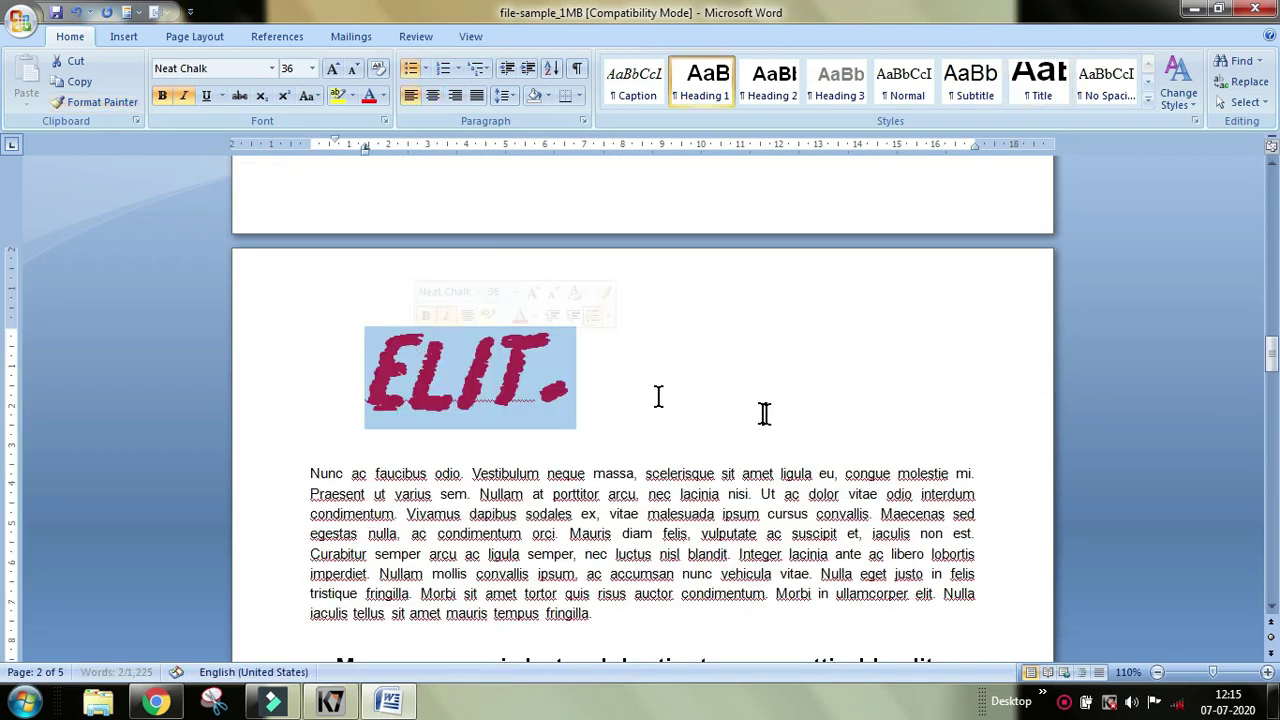
Step: Check the restyled ELIT. heading, then scroll down to it at the top of page 3
{"action": "left_click", "coordinate": [647, 406]}
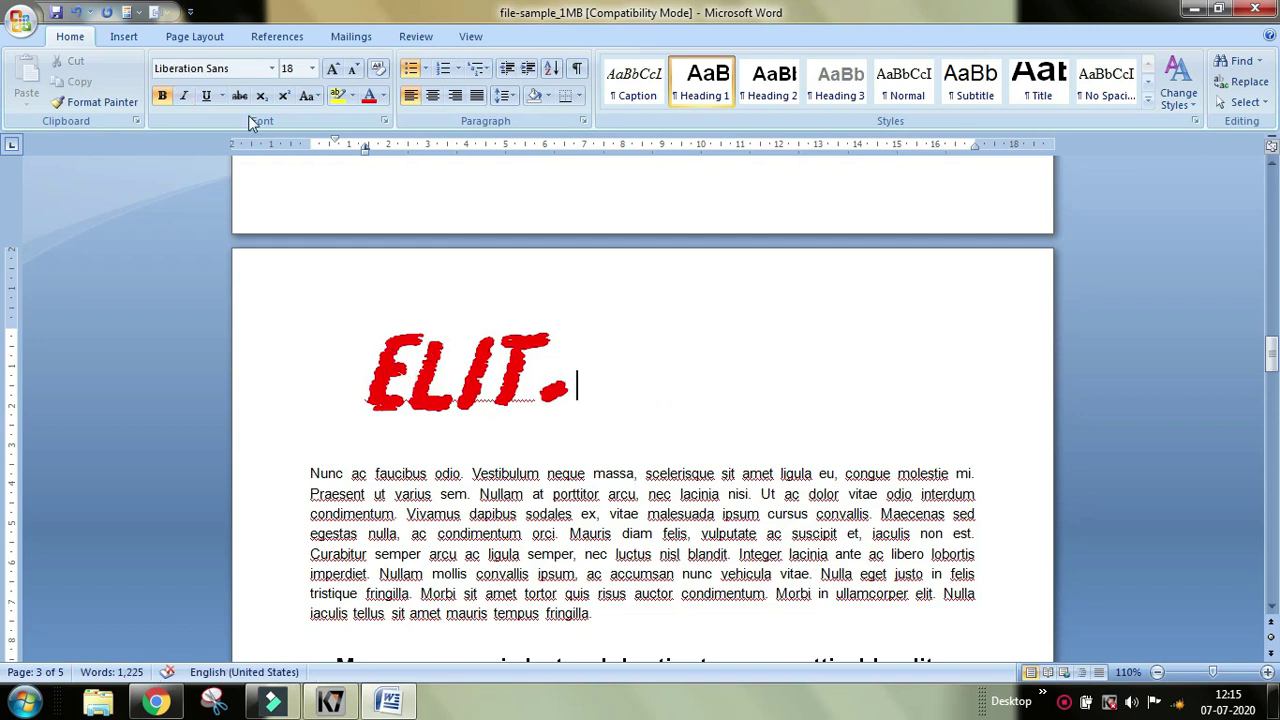
{"action": "left_click", "coordinate": [466, 395]}
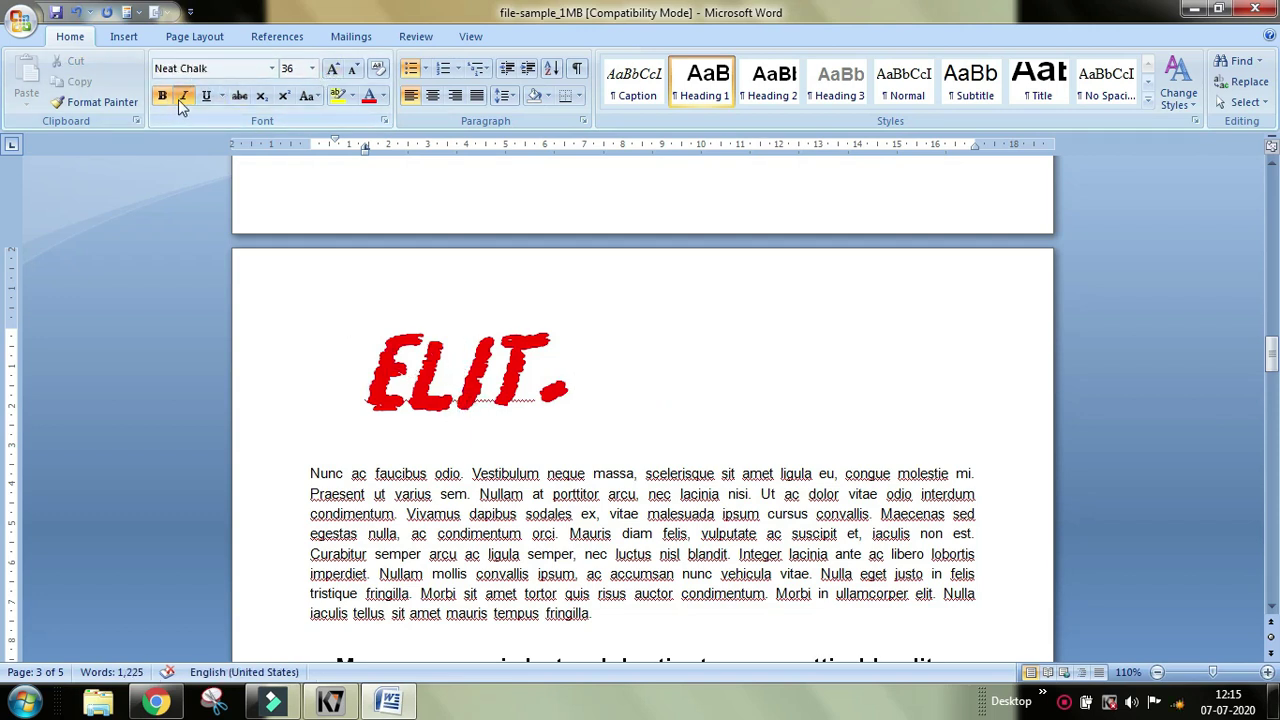
{"action": "scroll", "coordinate": [588, 363], "scroll_direction": "down", "scroll_amount": 10}
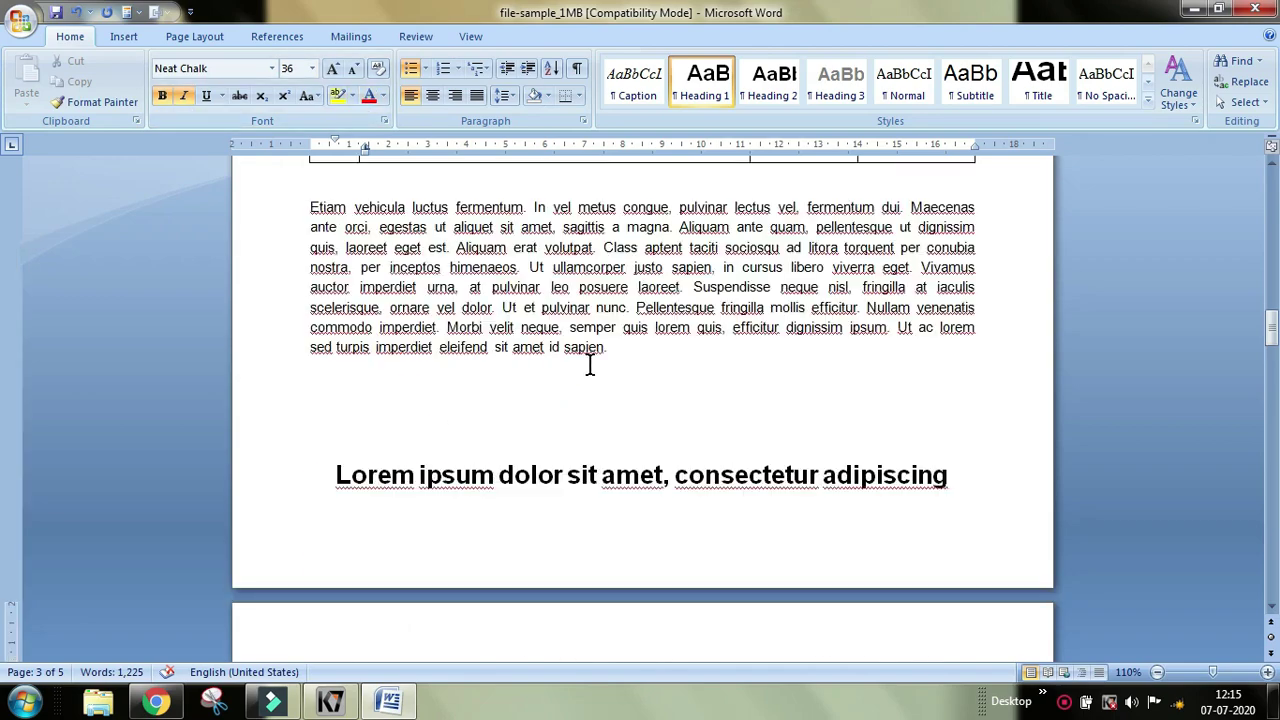
{"action": "scroll", "coordinate": [590, 364], "scroll_direction": "down", "scroll_amount": 10}
{"action": "scroll", "coordinate": [590, 364], "scroll_direction": "up", "scroll_amount": 8}
{"action": "scroll", "coordinate": [590, 363], "scroll_direction": "up", "scroll_amount": 10}
{"action": "scroll", "coordinate": [590, 363], "scroll_direction": "up", "scroll_amount": 6}
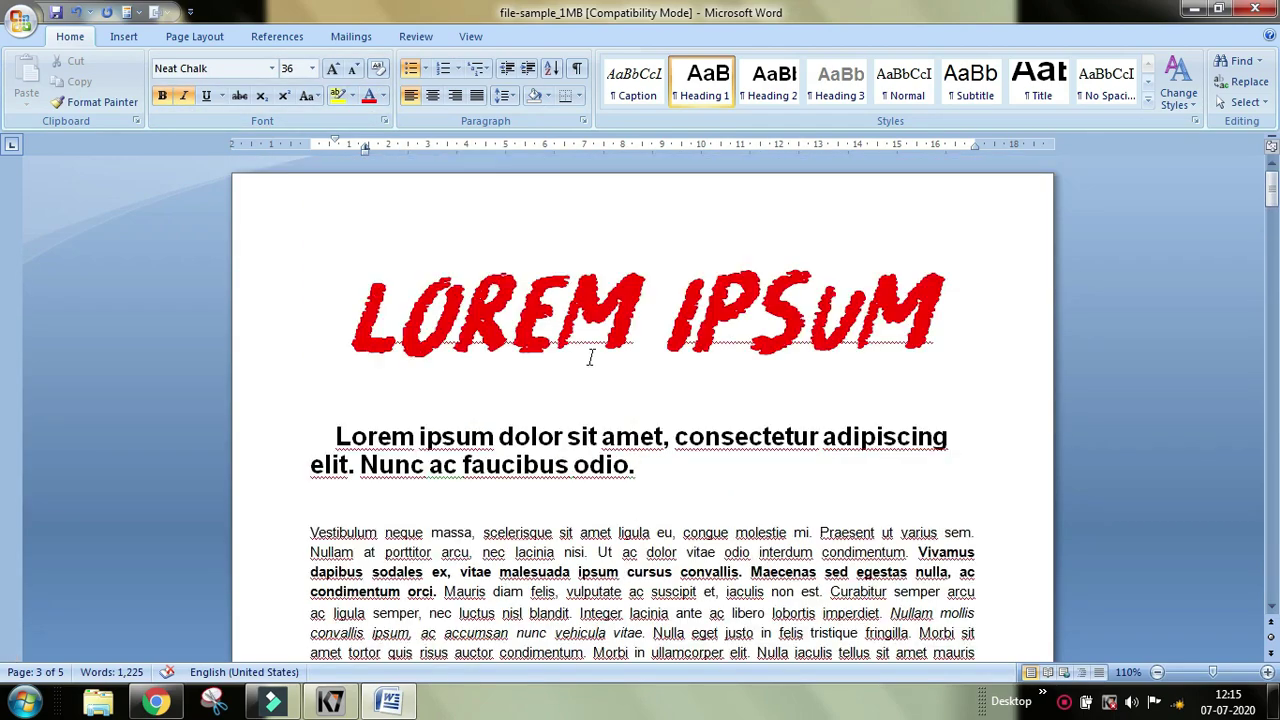
{"action": "scroll", "coordinate": [591, 360], "scroll_direction": "down", "scroll_amount": 9}
{"action": "scroll", "coordinate": [591, 355], "scroll_direction": "down", "scroll_amount": 5}
{"action": "scroll", "coordinate": [562, 520], "scroll_direction": "down", "scroll_amount": 4}
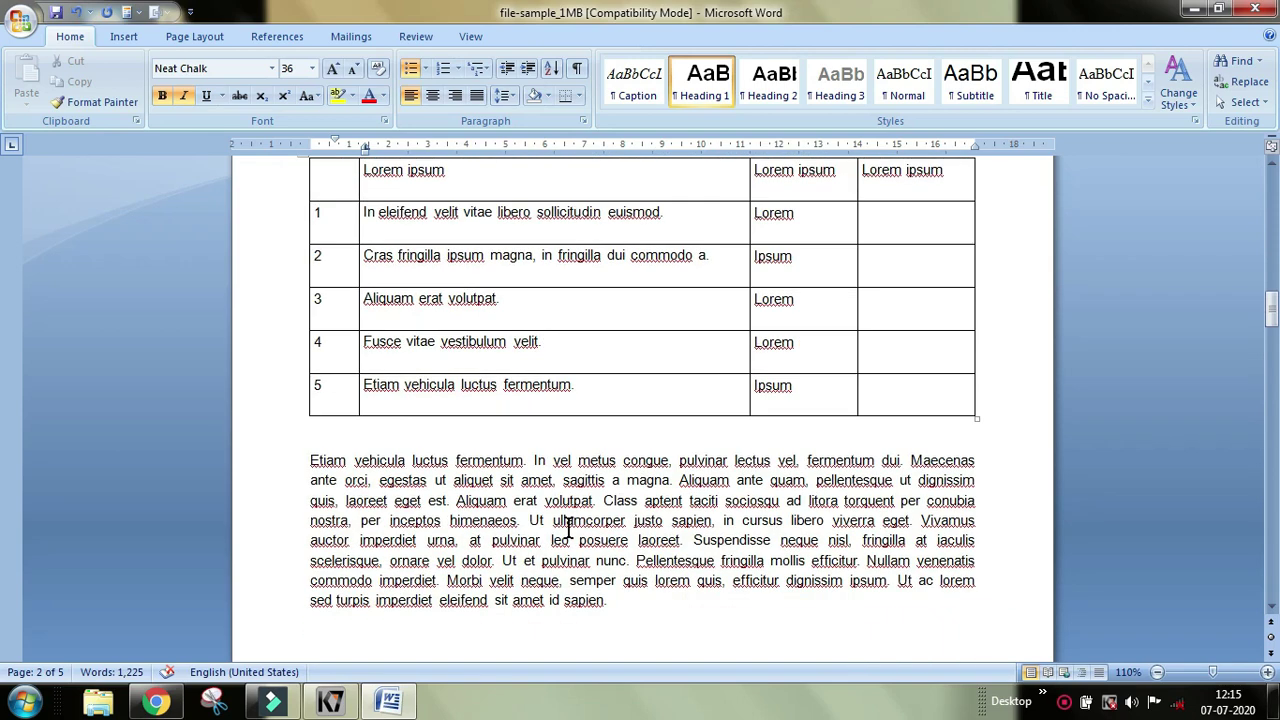
{"action": "scroll", "coordinate": [569, 510], "scroll_direction": "down", "scroll_amount": 3}
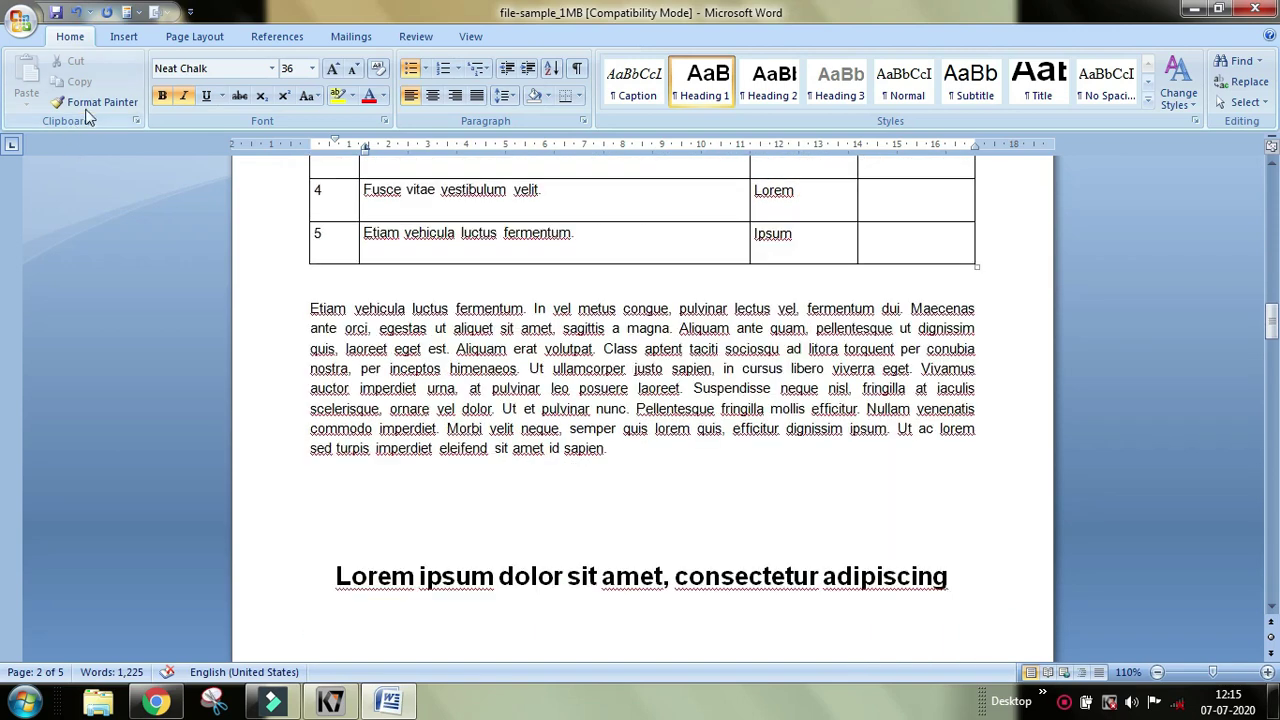
{"action": "scroll", "coordinate": [684, 617], "scroll_direction": "up", "scroll_amount": 1}
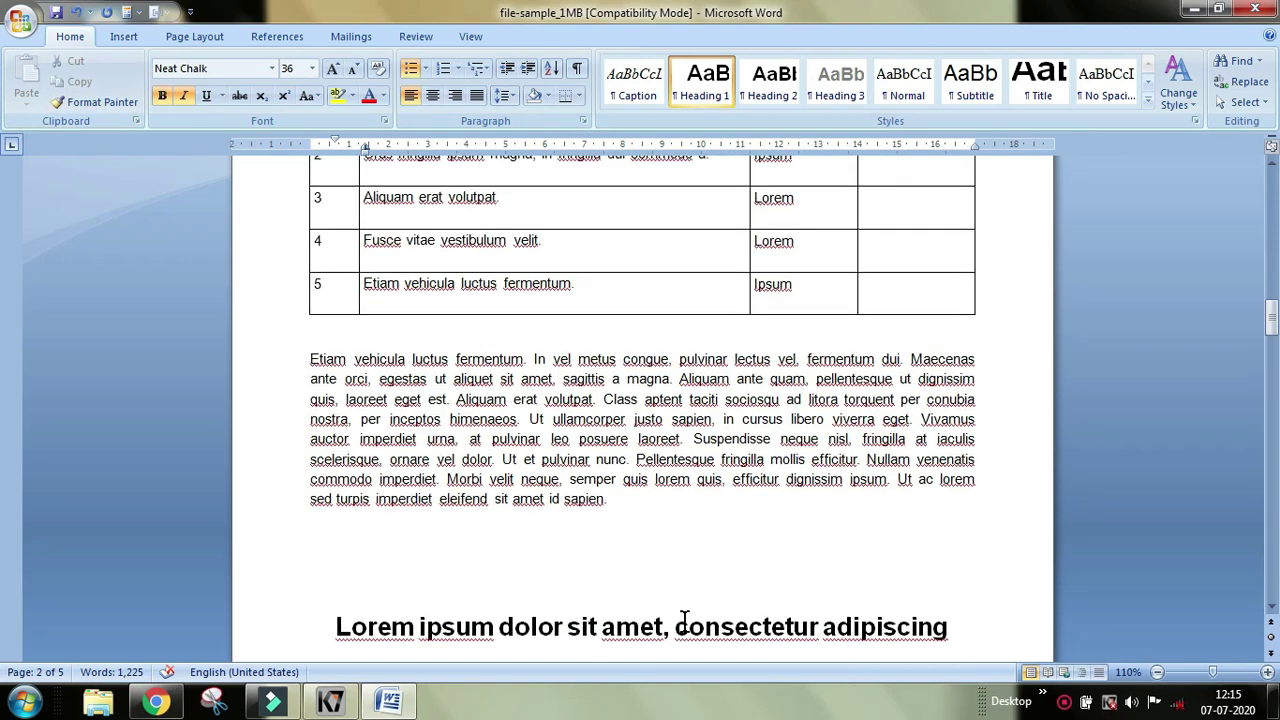
{"action": "scroll", "coordinate": [684, 617], "scroll_direction": "up", "scroll_amount": 3}
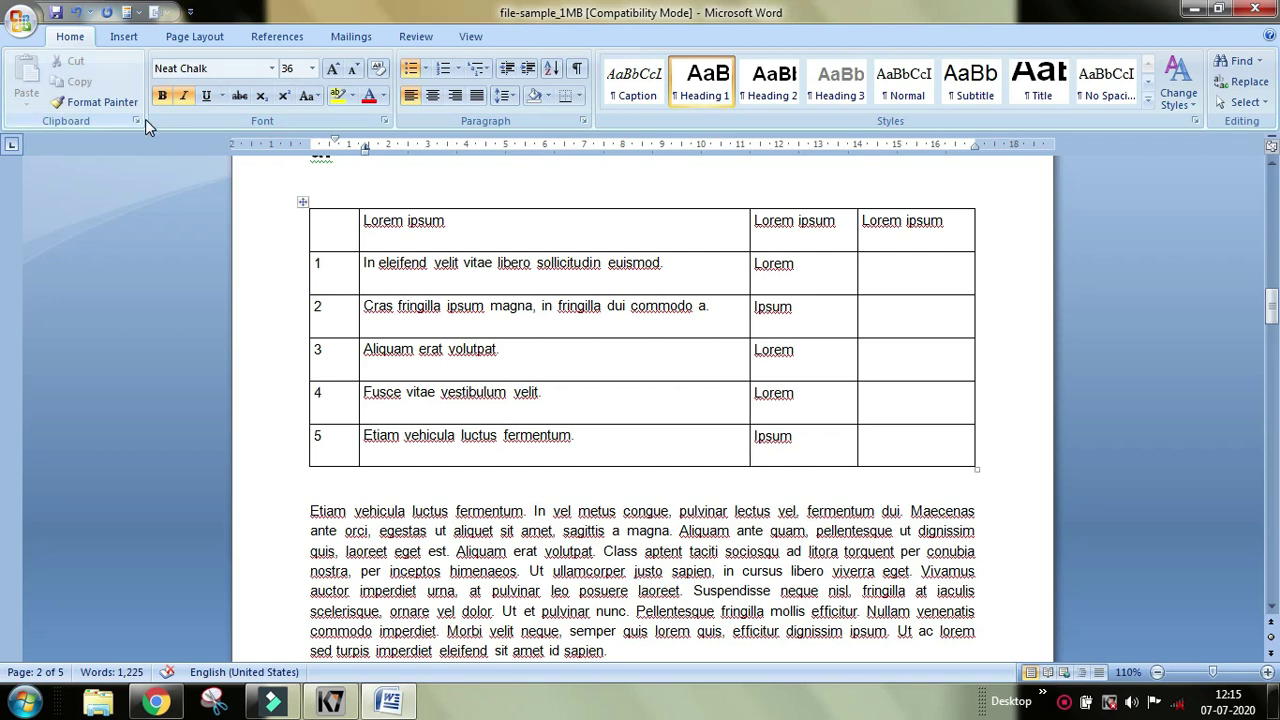
{"action": "scroll", "coordinate": [672, 545], "scroll_direction": "down", "scroll_amount": 6}
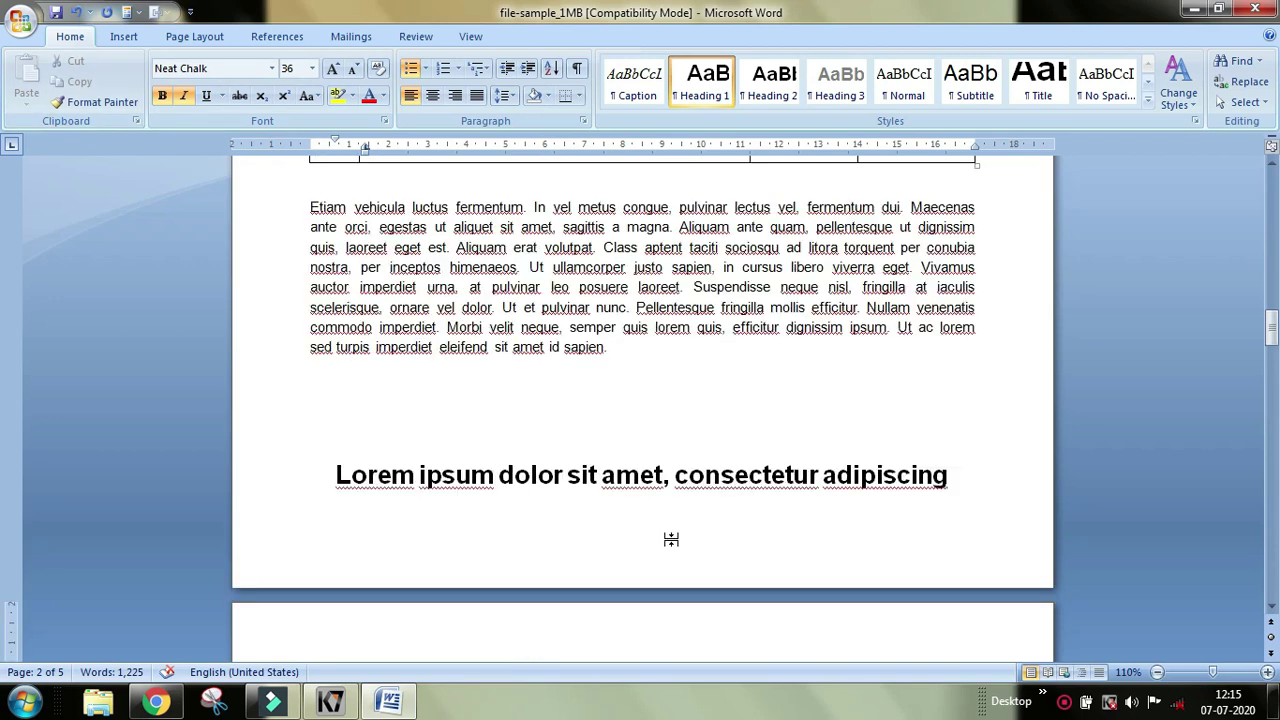
{"action": "scroll", "coordinate": [672, 545], "scroll_direction": "down", "scroll_amount": 5}
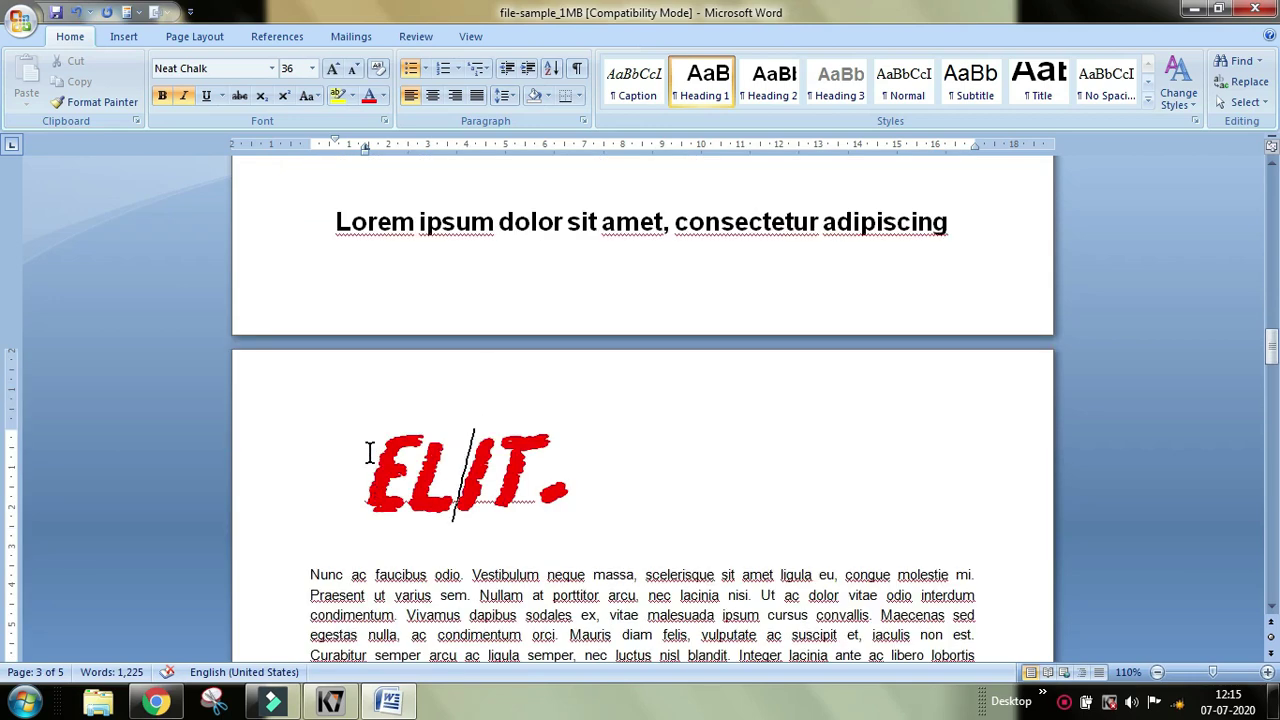
Step: Save the selected red italic Neat Chalk ELIT. text as quick style 'Style1'
{"action": "left_click_drag", "start_coordinate": [366, 451], "coordinate": [556, 478]}
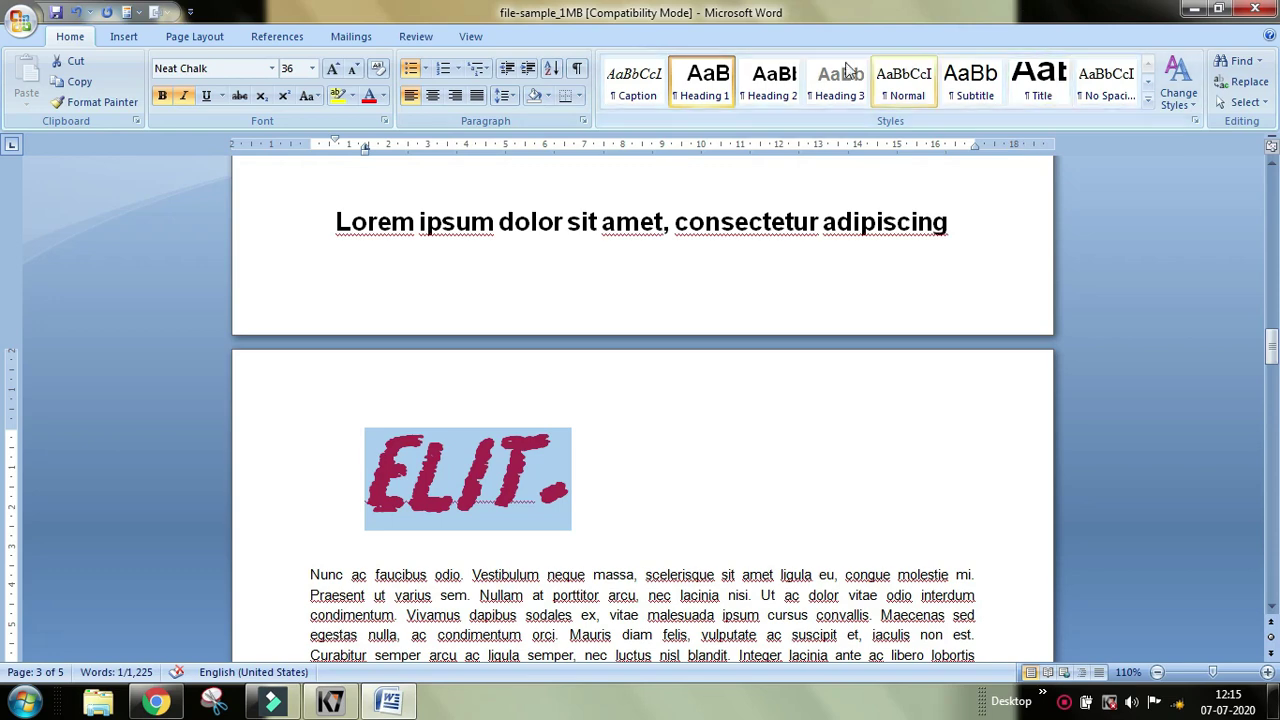
{"action": "left_click", "coordinate": [1147, 98]}
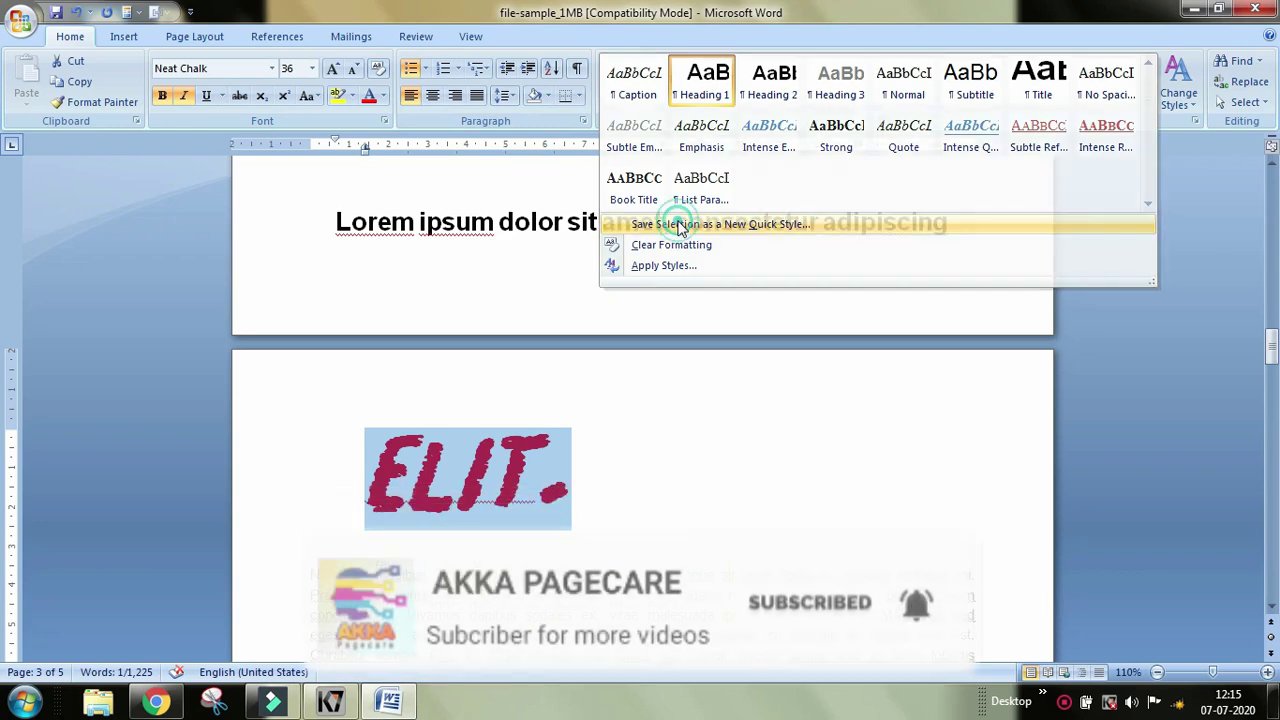
{"action": "left_click", "coordinate": [677, 222]}
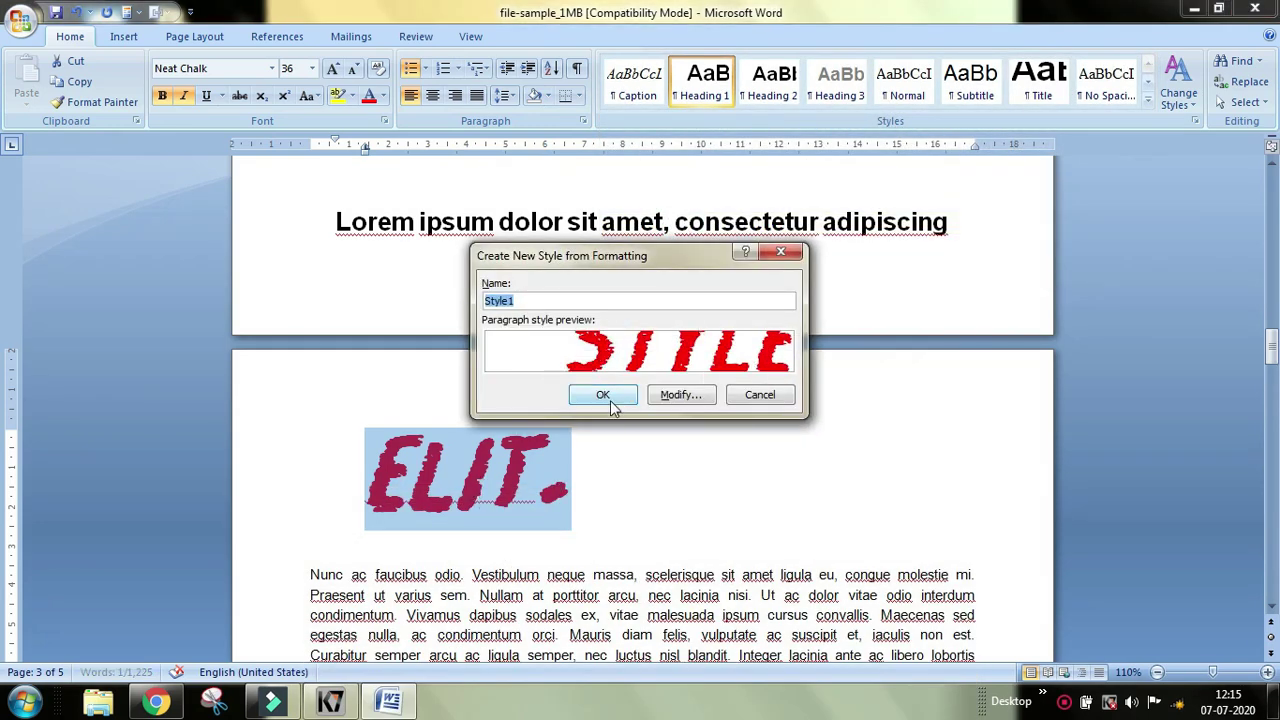
{"action": "left_click", "coordinate": [603, 395]}
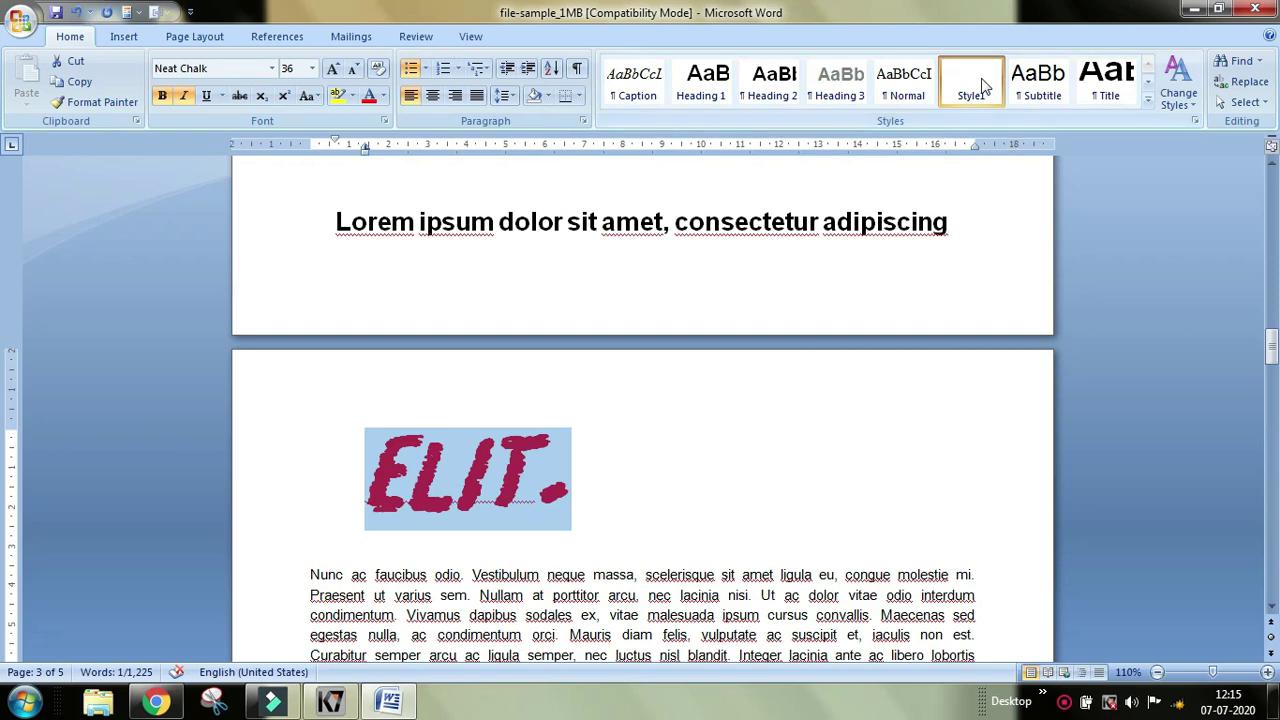
Step: Apply Style1 to the 'Maecenas mauris lectus, lobortis et purus' heading
{"action": "scroll", "coordinate": [497, 592], "scroll_direction": "down", "scroll_amount": 10}
{"action": "scroll", "coordinate": [497, 592], "scroll_direction": "down", "scroll_amount": 7}
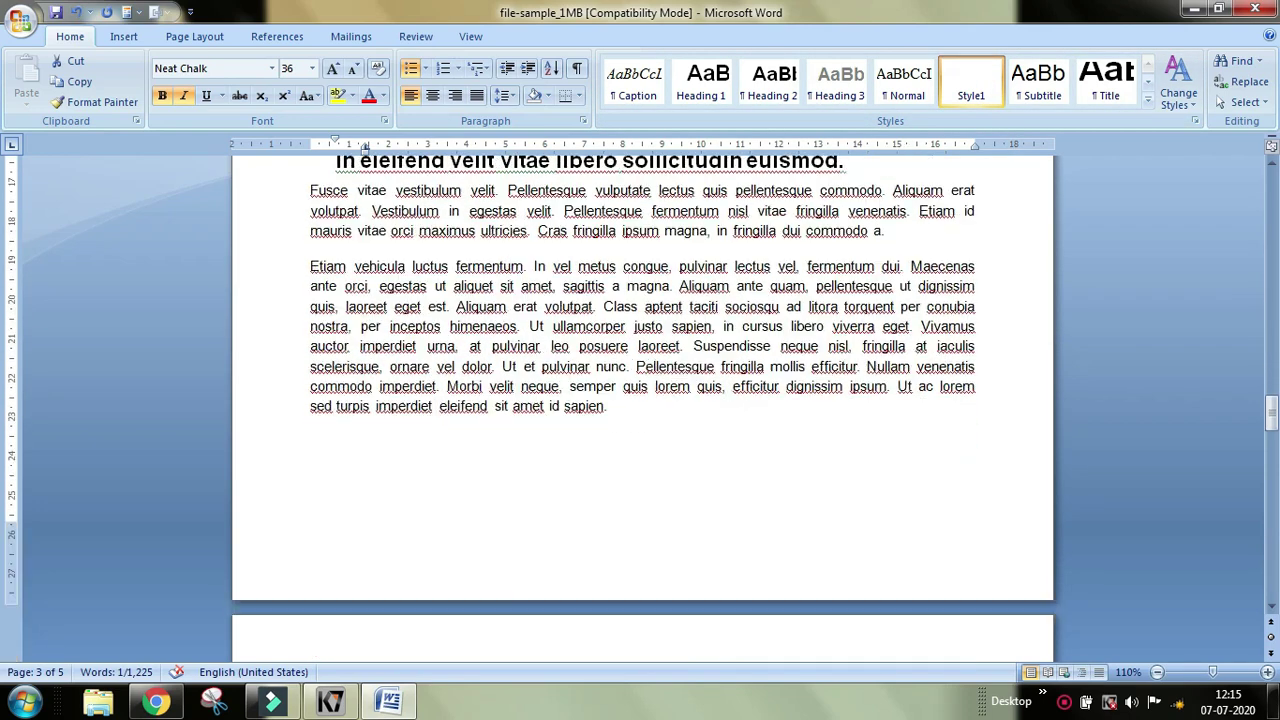
{"action": "scroll", "coordinate": [472, 567], "scroll_direction": "down", "scroll_amount": 1}
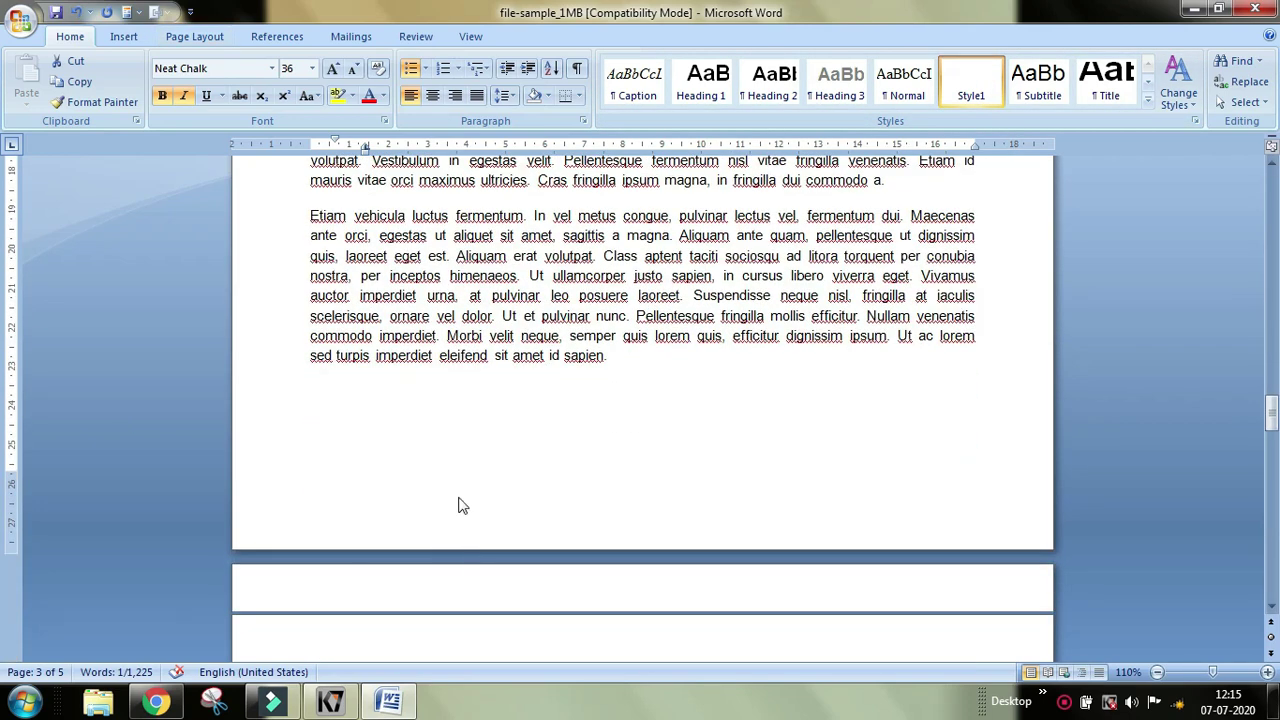
{"action": "scroll", "coordinate": [726, 508], "scroll_direction": "down", "scroll_amount": 3}
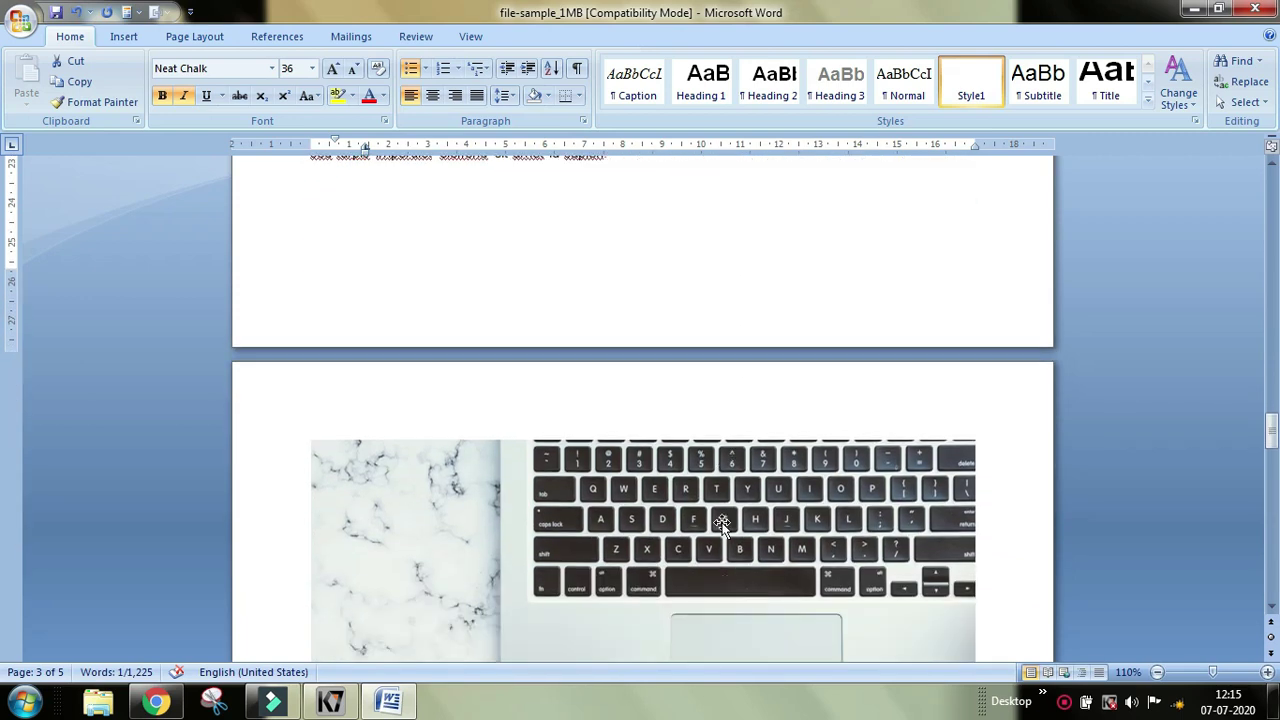
{"action": "scroll", "coordinate": [728, 551], "scroll_direction": "down", "scroll_amount": 4}
{"action": "scroll", "coordinate": [716, 548], "scroll_direction": "down", "scroll_amount": 4}
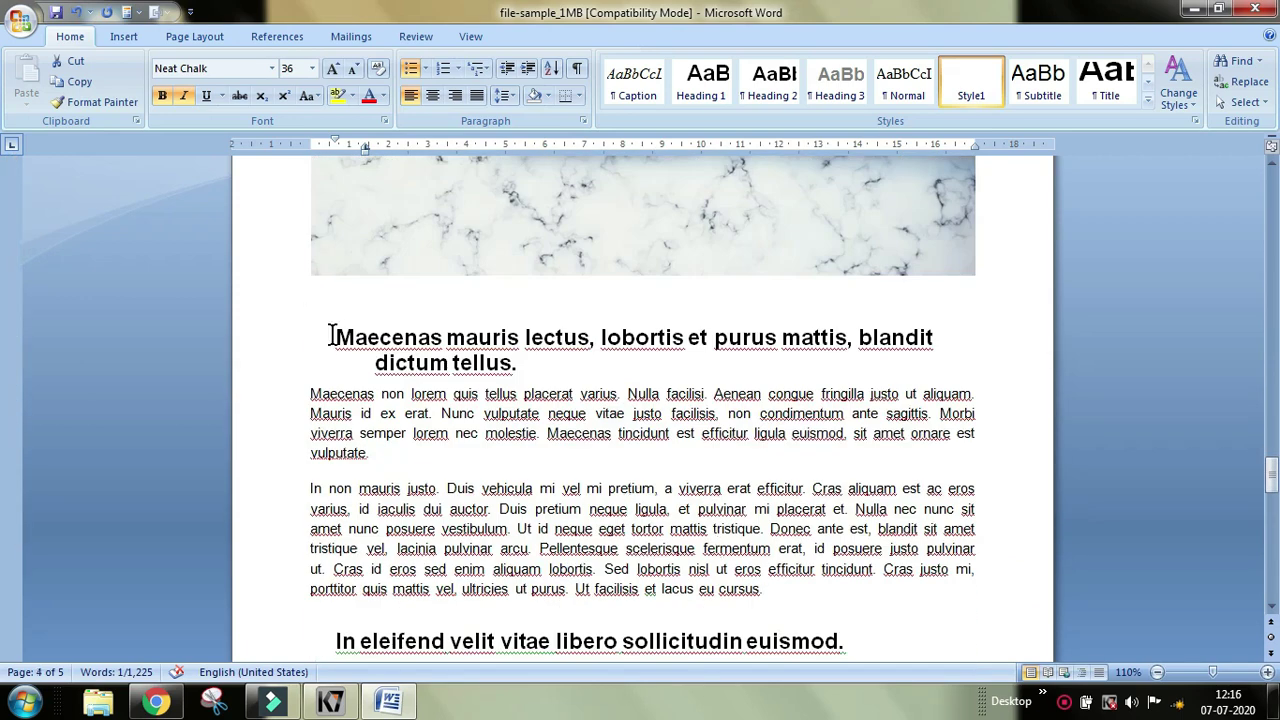
{"action": "left_click_drag", "start_coordinate": [331, 335], "coordinate": [520, 365]}
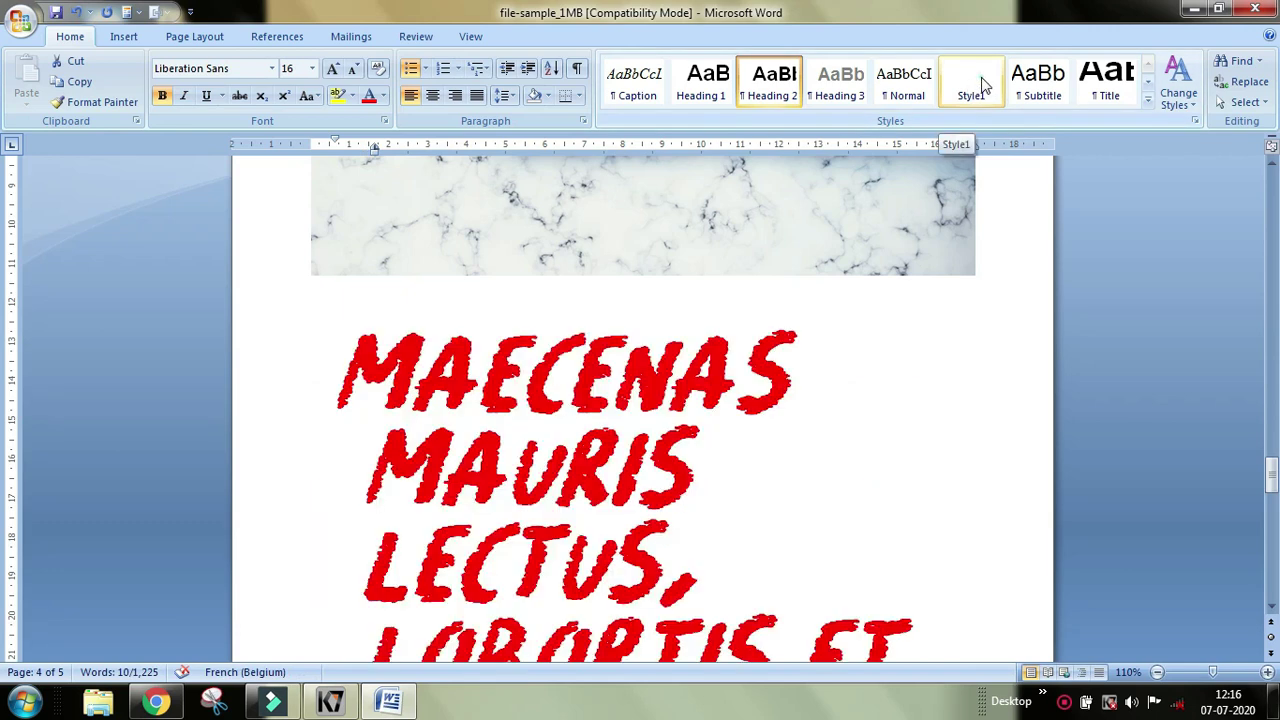
{"action": "left_click", "coordinate": [982, 85]}
{"action": "scroll", "coordinate": [948, 449], "scroll_direction": "down", "scroll_amount": 3}
{"action": "left_click", "coordinate": [997, 428]}
{"action": "scroll", "coordinate": [827, 575], "scroll_direction": "up", "scroll_amount": 1}
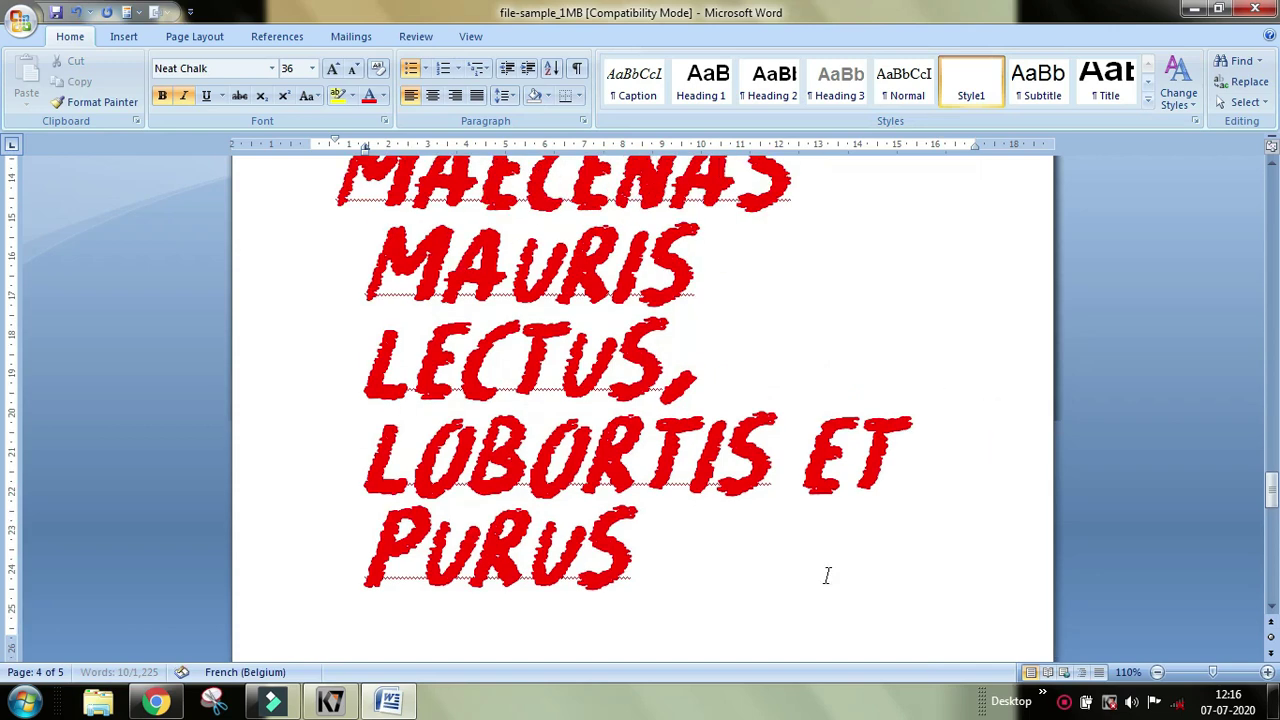
{"action": "scroll", "coordinate": [827, 575], "scroll_direction": "up", "scroll_amount": 3}
{"action": "scroll", "coordinate": [827, 575], "scroll_direction": "up", "scroll_amount": 2}
{"action": "scroll", "coordinate": [827, 575], "scroll_direction": "up", "scroll_amount": 6}
{"action": "scroll", "coordinate": [838, 441], "scroll_direction": "up", "scroll_amount": 5}
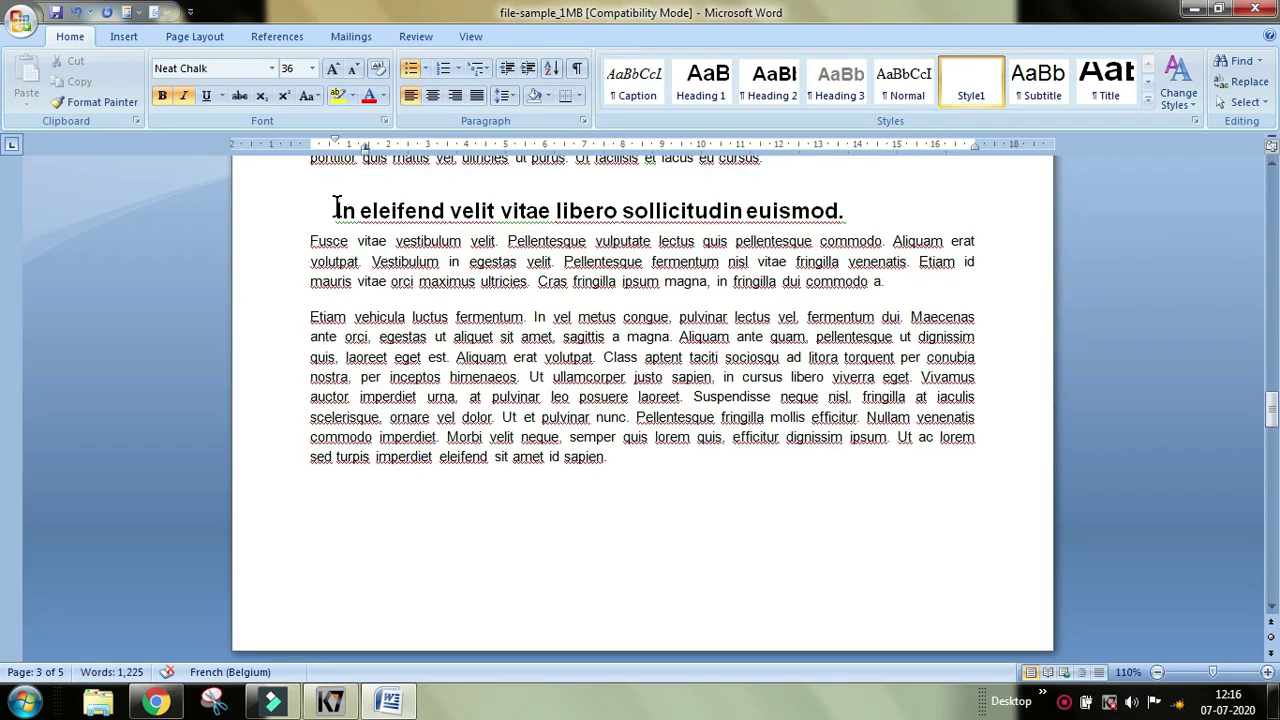
Step: Set the 'In eleifend velit vitae' heading to green Chalk Dash
{"action": "left_click_drag", "start_coordinate": [336, 208], "coordinate": [845, 205]}
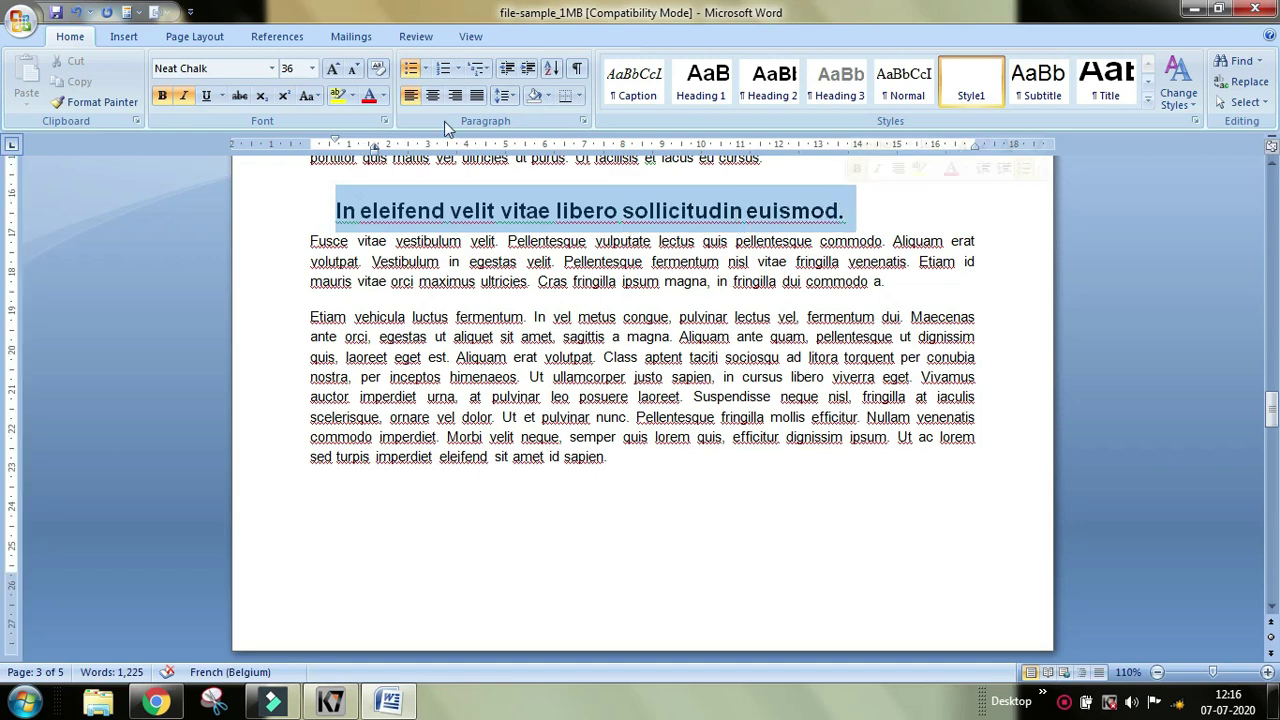
{"action": "key", "text": "ctrl+alt+2"}
{"action": "left_click", "coordinate": [271, 68]}
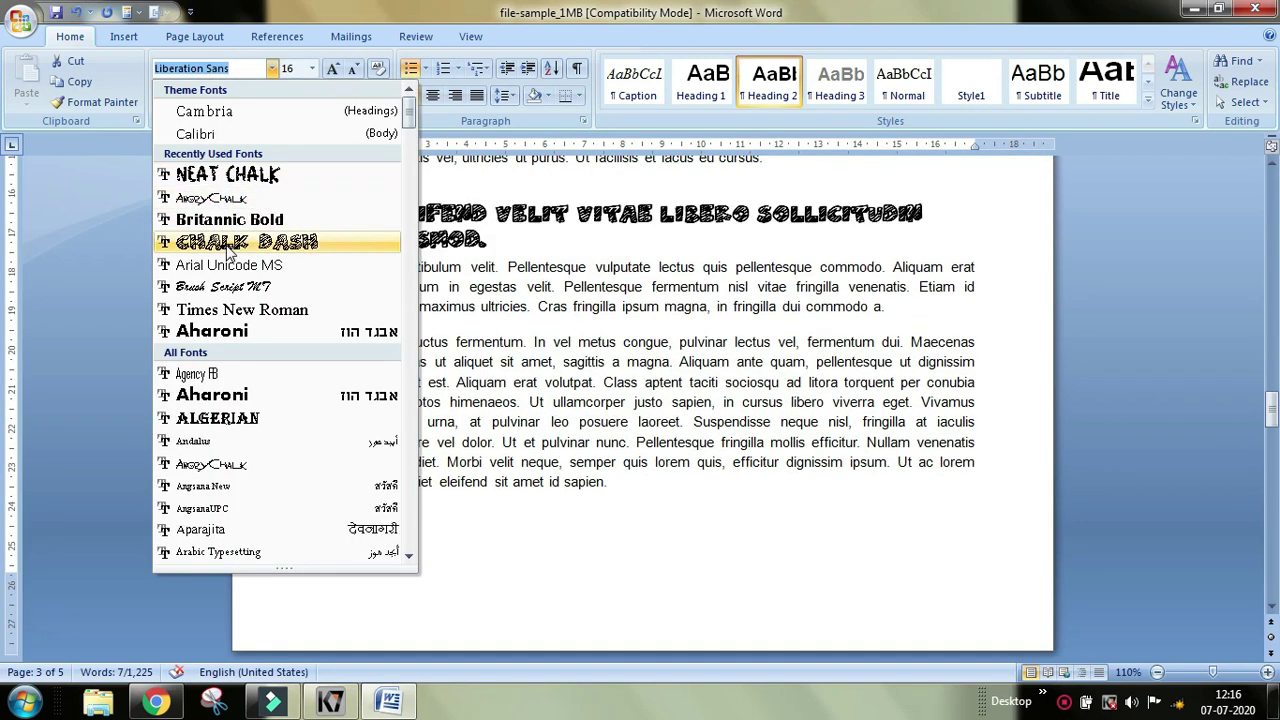
{"action": "left_click", "coordinate": [228, 245]}
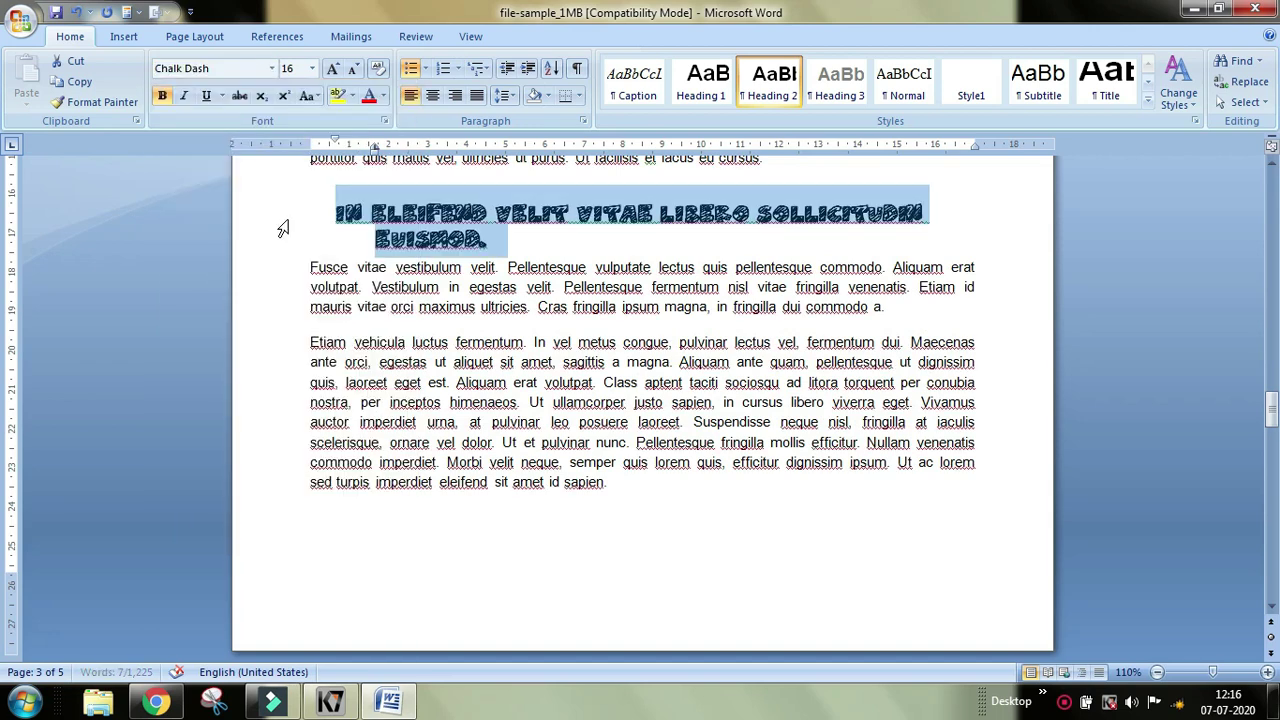
{"action": "left_click", "coordinate": [382, 96]}
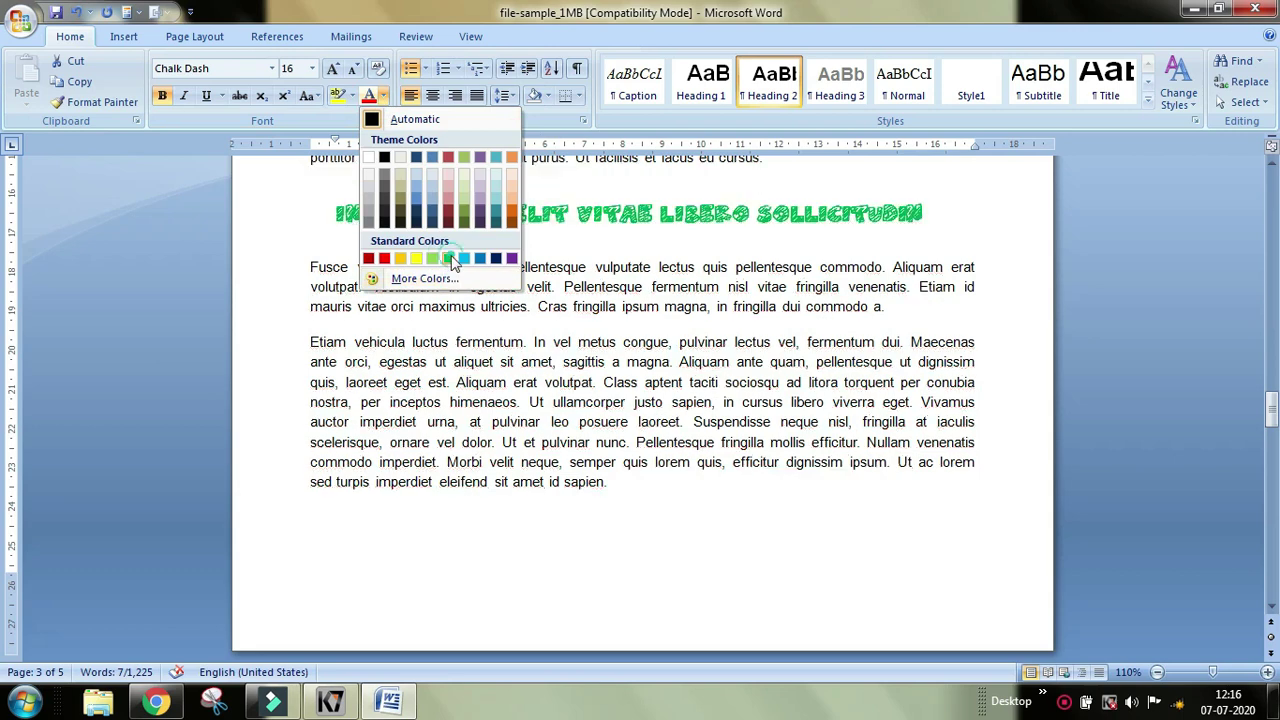
{"action": "left_click", "coordinate": [448, 258]}
{"action": "left_click", "coordinate": [1028, 271]}
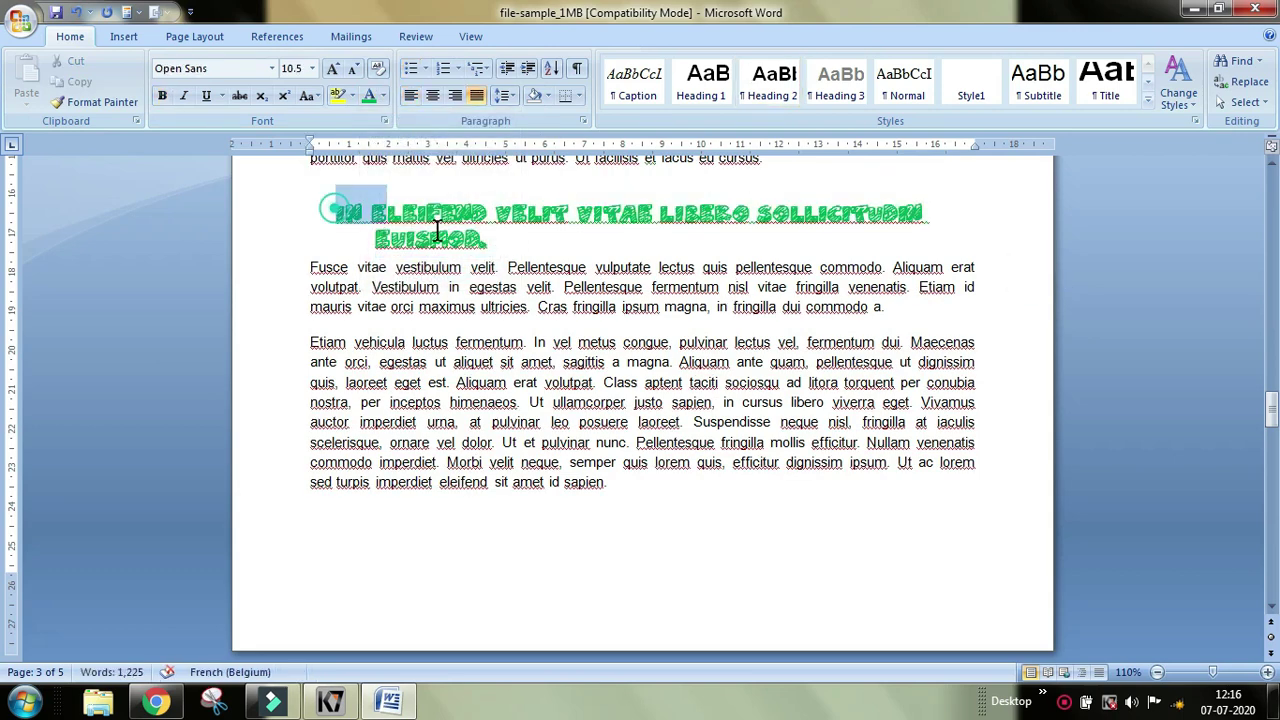
Step: Make the green heading bold and underlined
{"action": "left_click_drag", "start_coordinate": [336, 210], "coordinate": [490, 240]}
{"action": "left_click", "coordinate": [161, 100]}
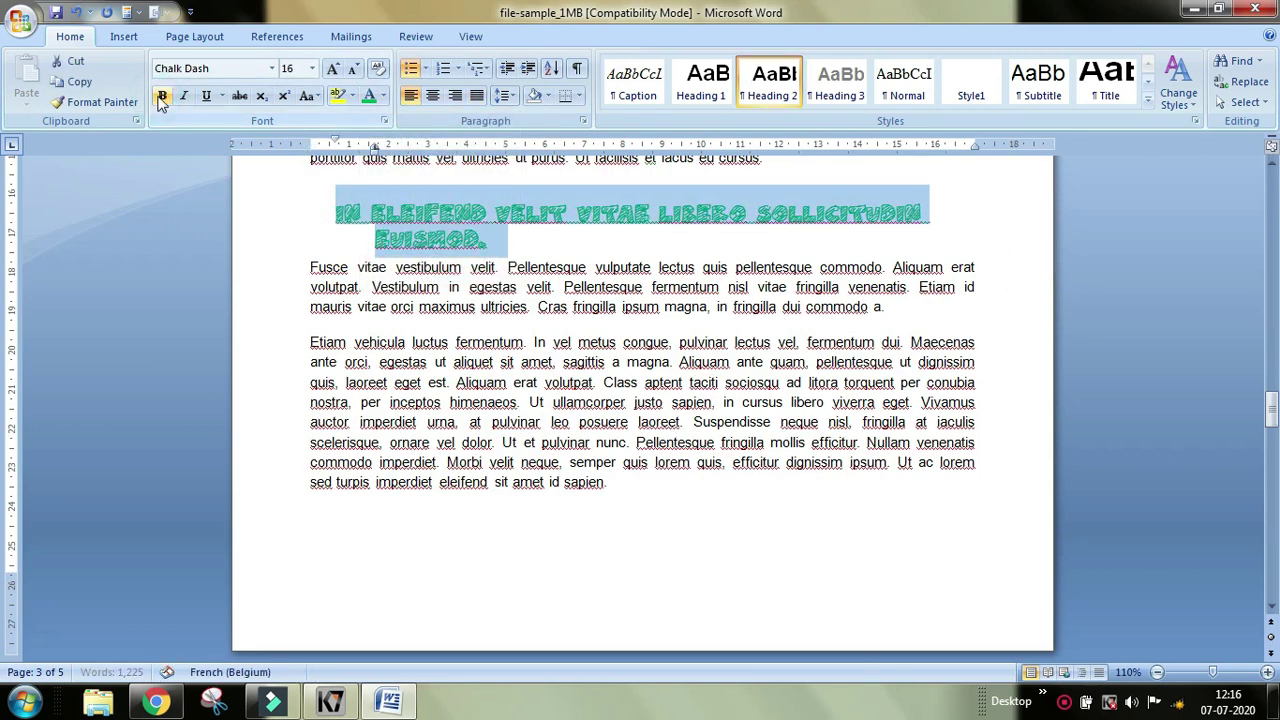
{"action": "left_click", "coordinate": [163, 100]}
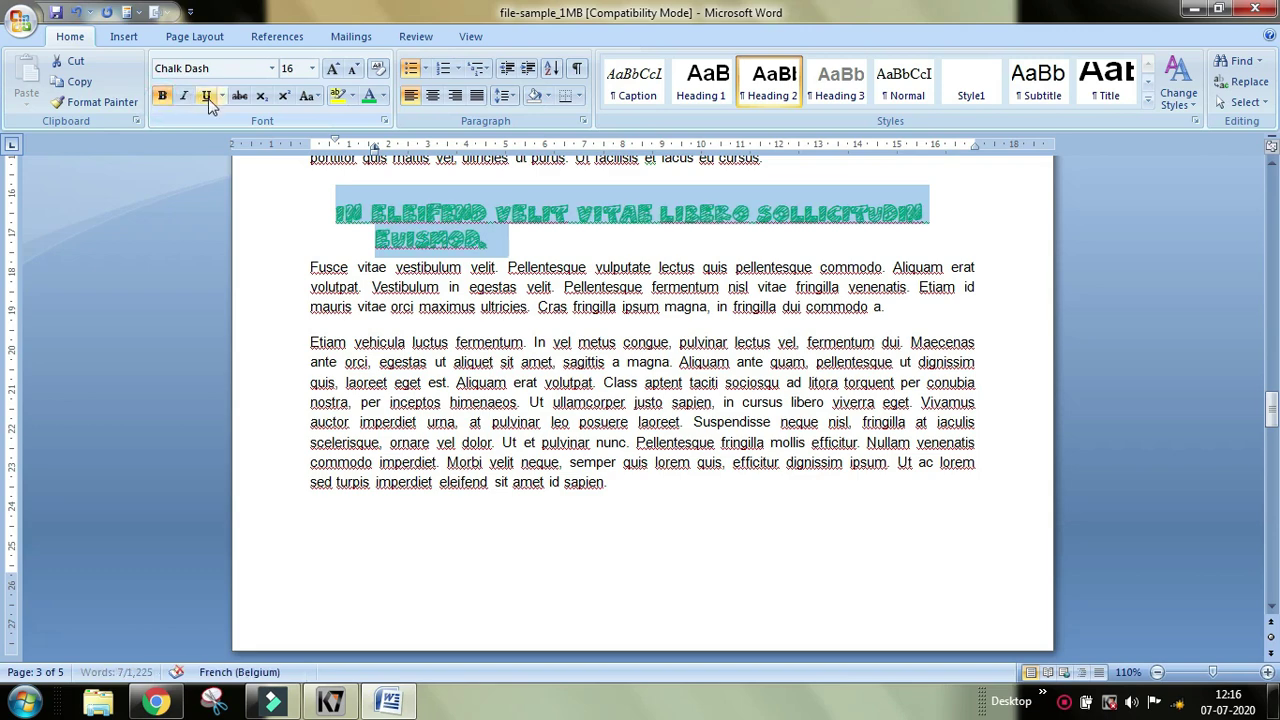
{"action": "left_click", "coordinate": [208, 98]}
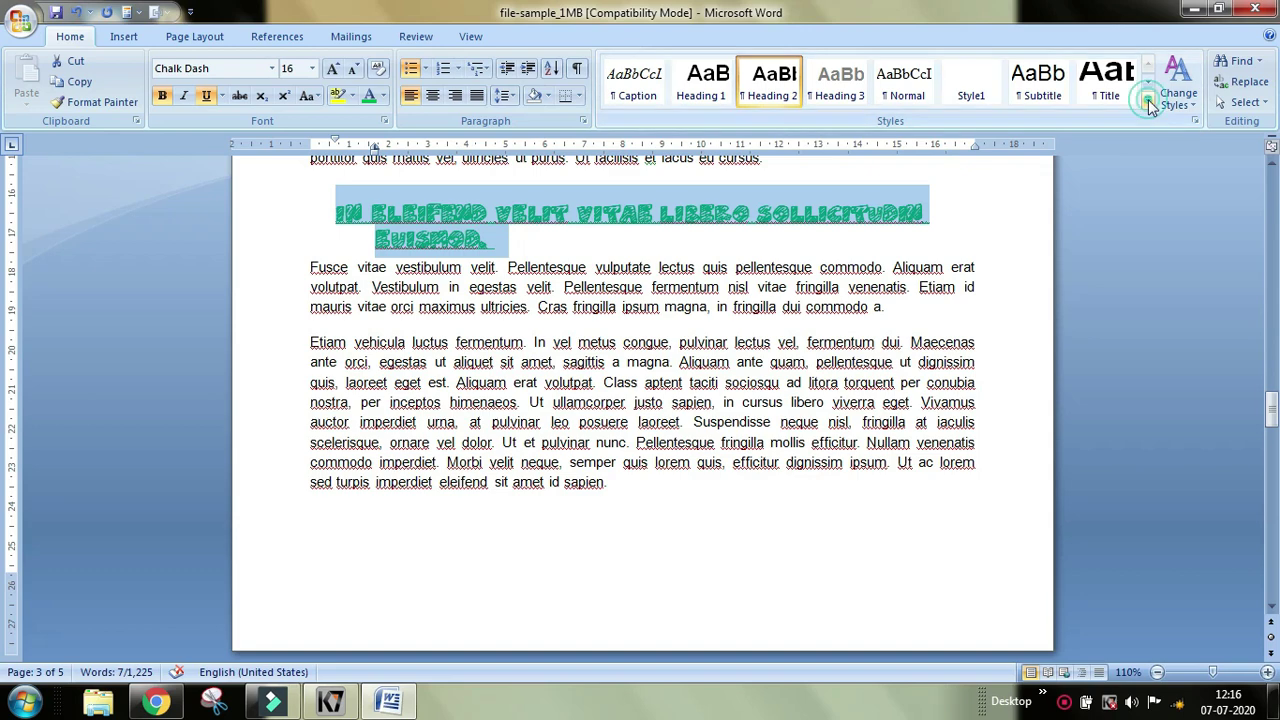
Step: Save the green underlined Chalk Dash heading formatting as quick style 'Style2'
{"action": "left_click", "coordinate": [1148, 100]}
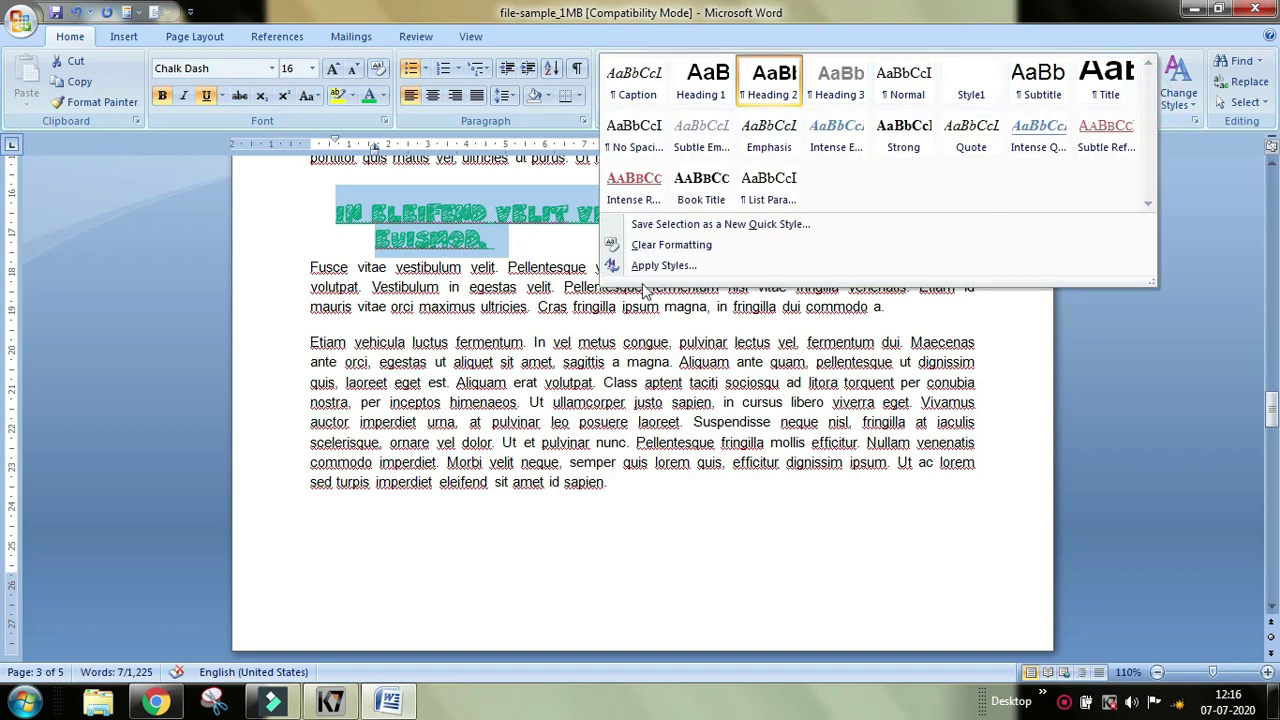
{"action": "left_click", "coordinate": [670, 226]}
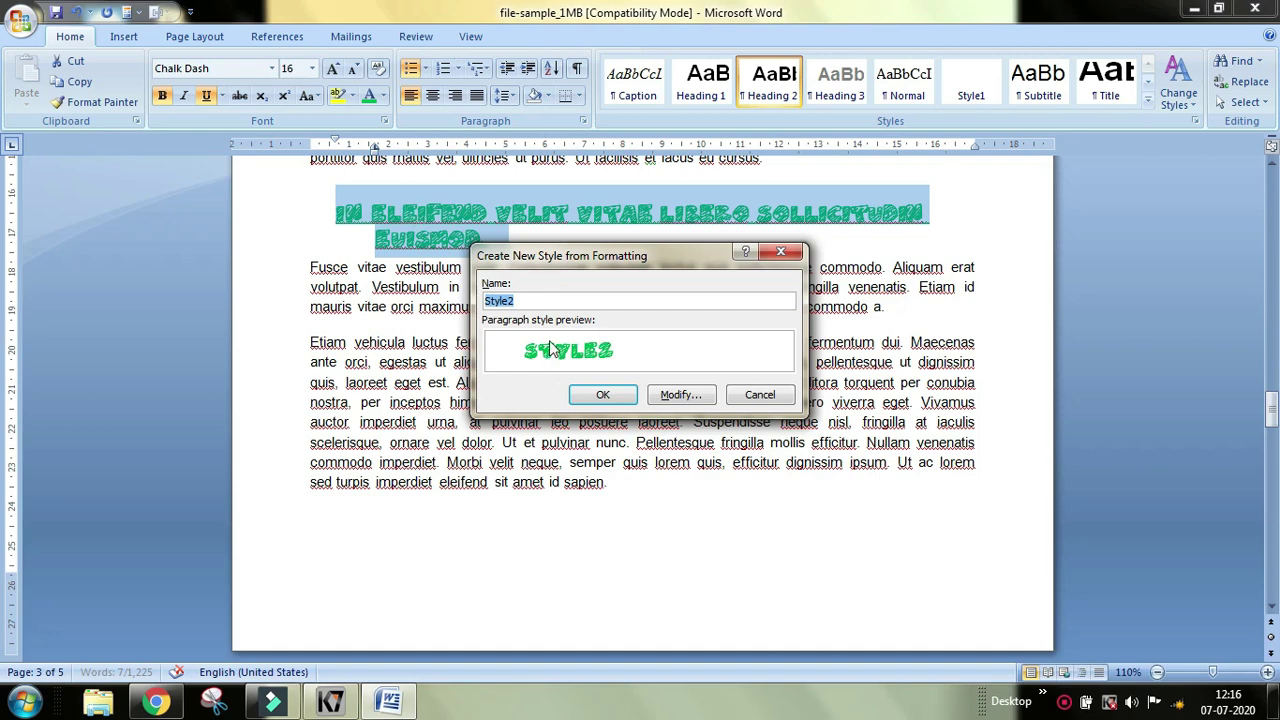
{"action": "left_click", "coordinate": [603, 394]}
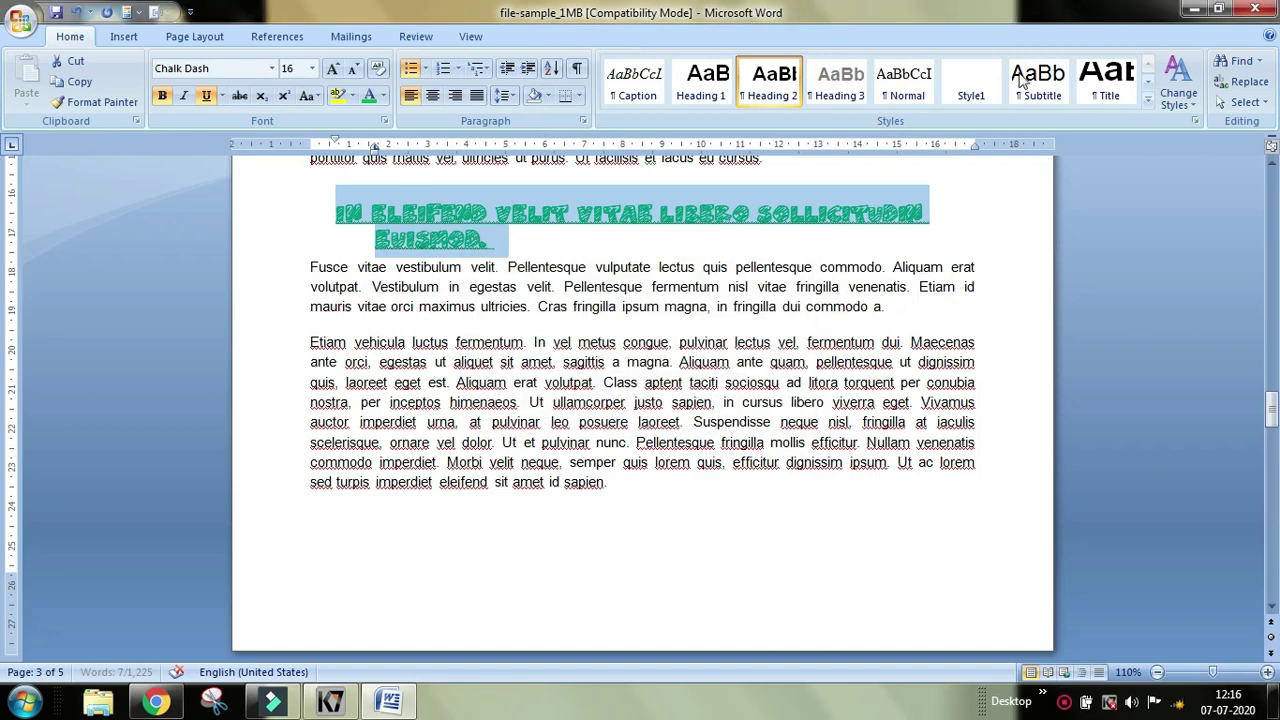